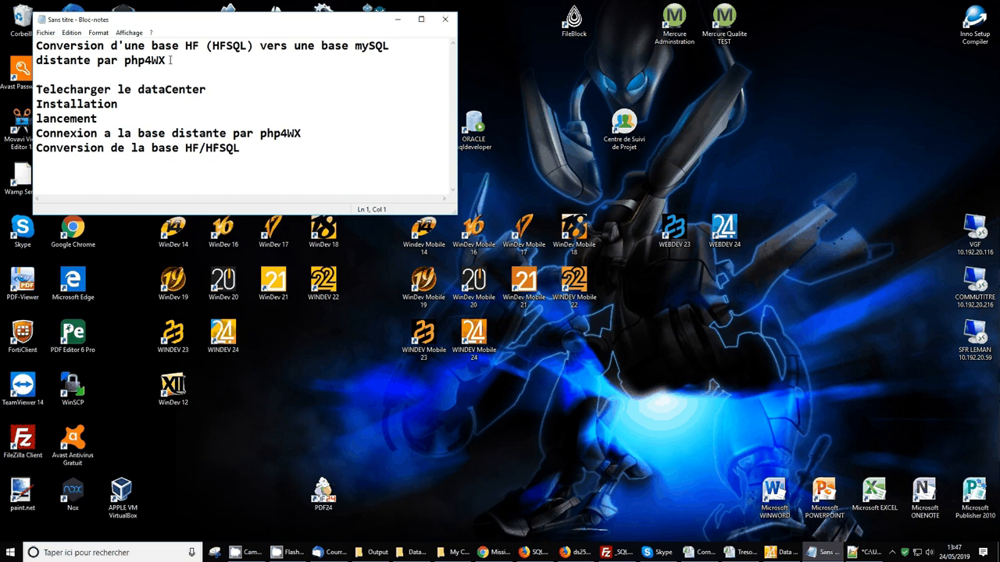
Highlight the 'Telecharger le dataCenter' line in the Notepad outline
left_click_drag(36, 89, 206, 89)
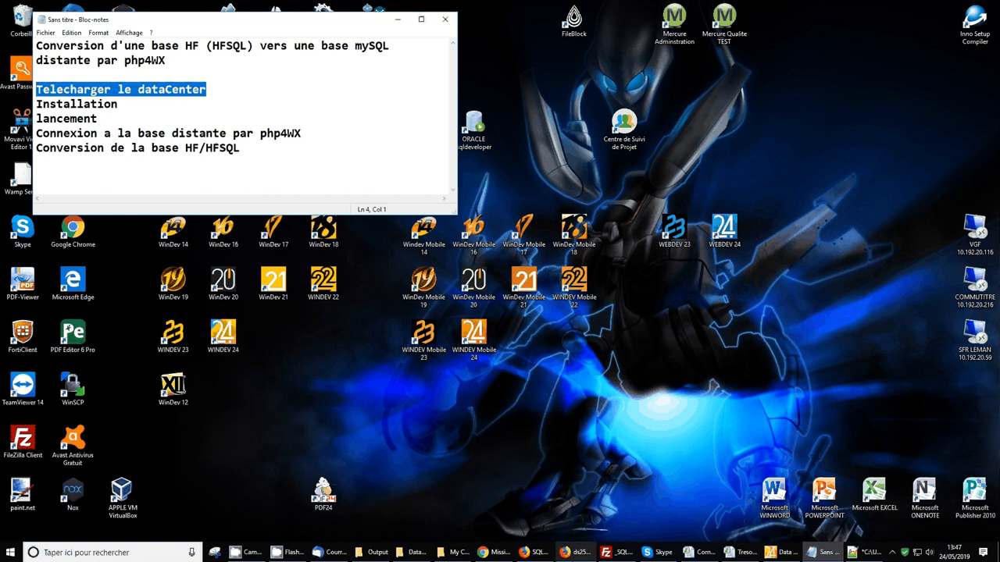
Save the Data Center 24.0.1.2 EXE installer from SQLManagerX, then show phpMyAdmin's TESTS database
left_click(537, 552)
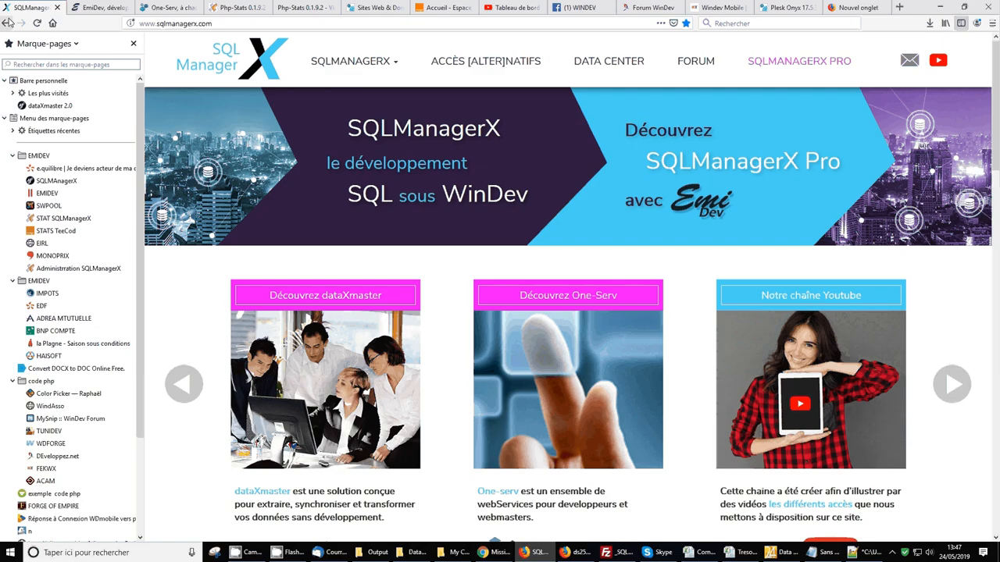
left_click(600, 61)
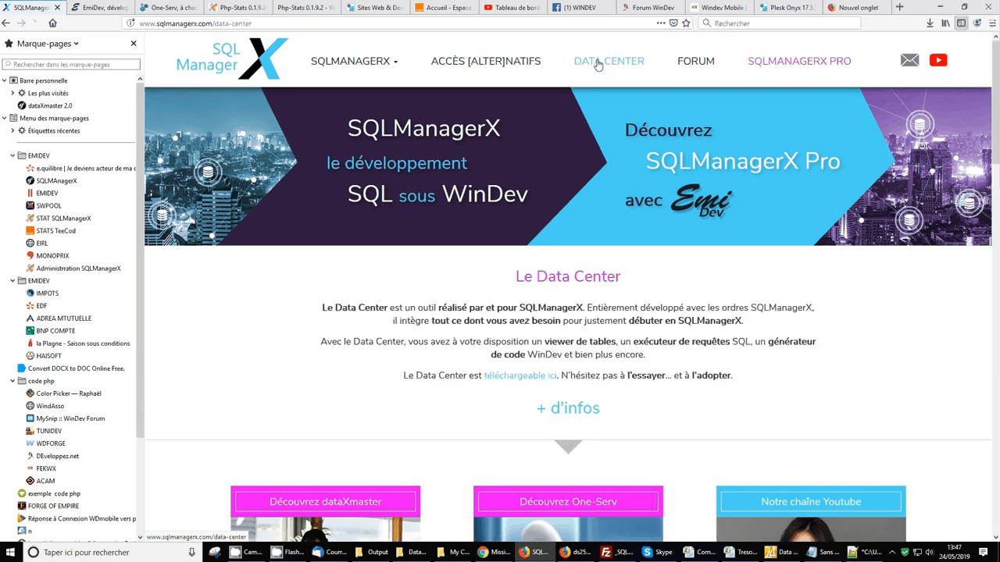
left_click(535, 378)
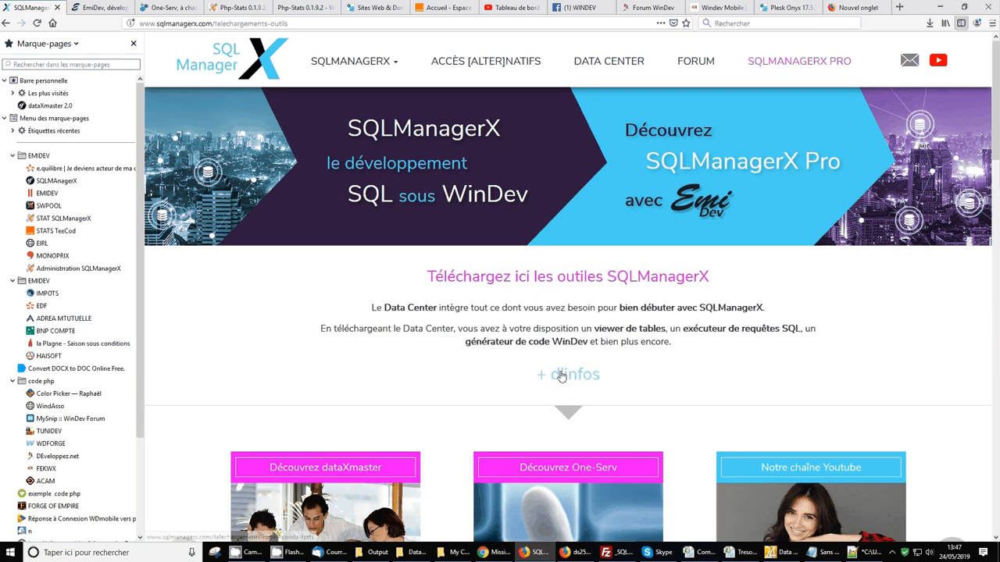
left_click(561, 376)
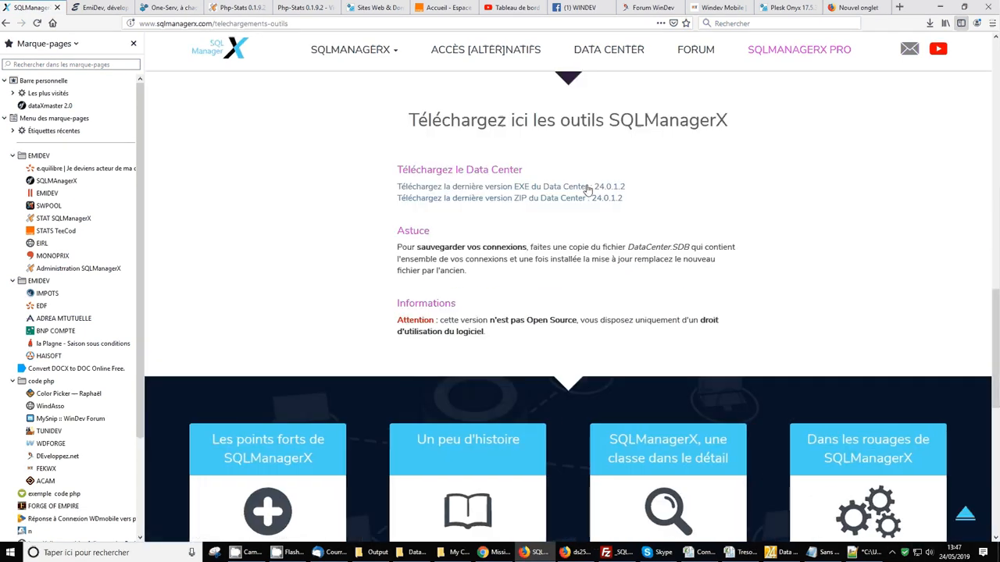
left_click(547, 191)
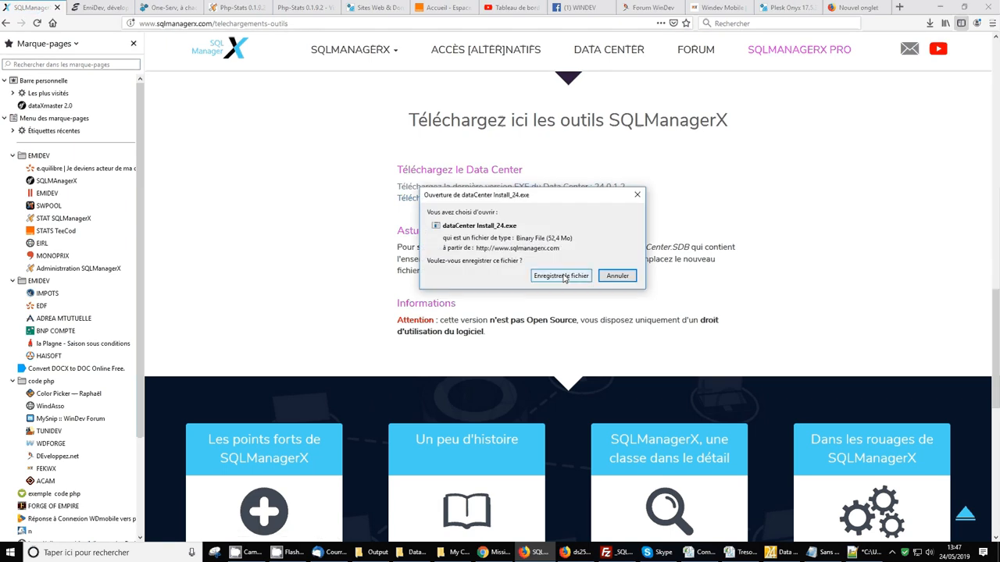
left_click(563, 277)
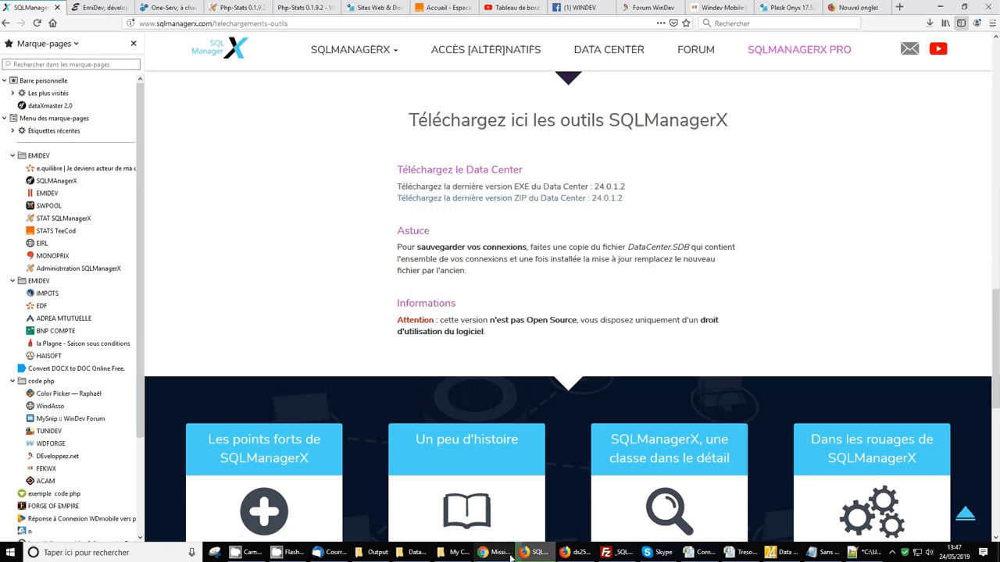
left_click(578, 552)
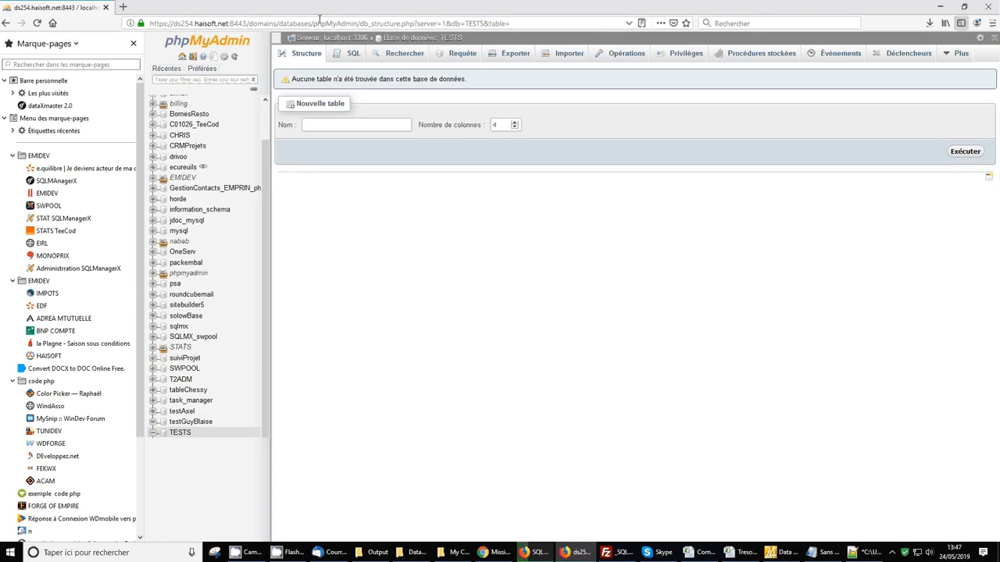
Reload phpMyAdmin's TESTS page, confirm it has no tables, and hide that window
left_click(371, 23)
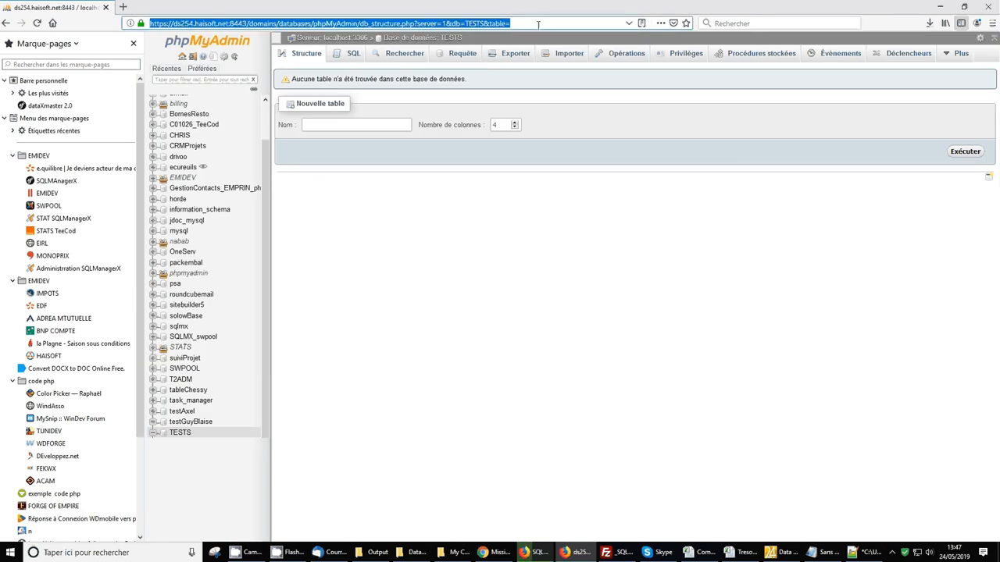
left_click_drag(430, 30, 332, 32)
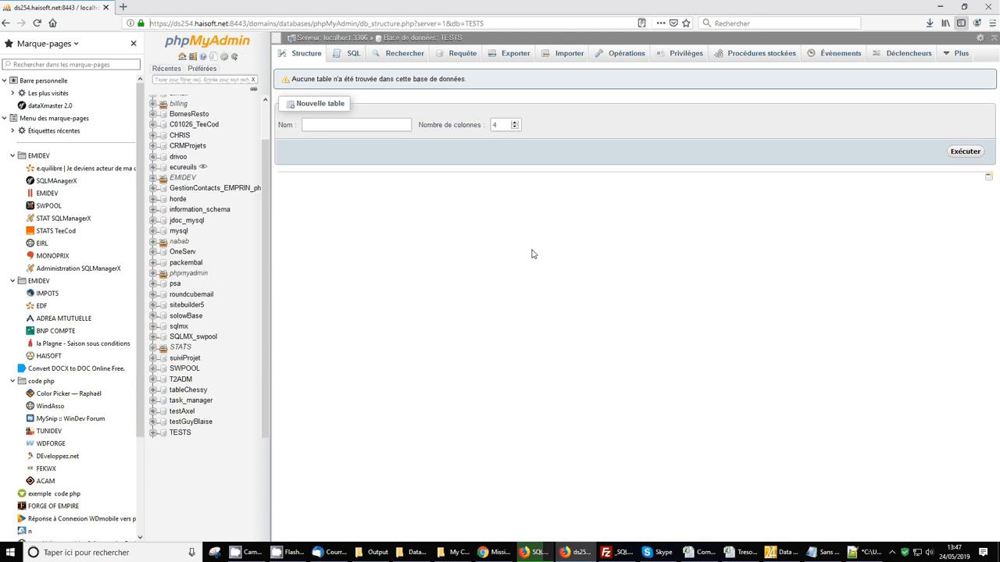
left_click(940, 6)
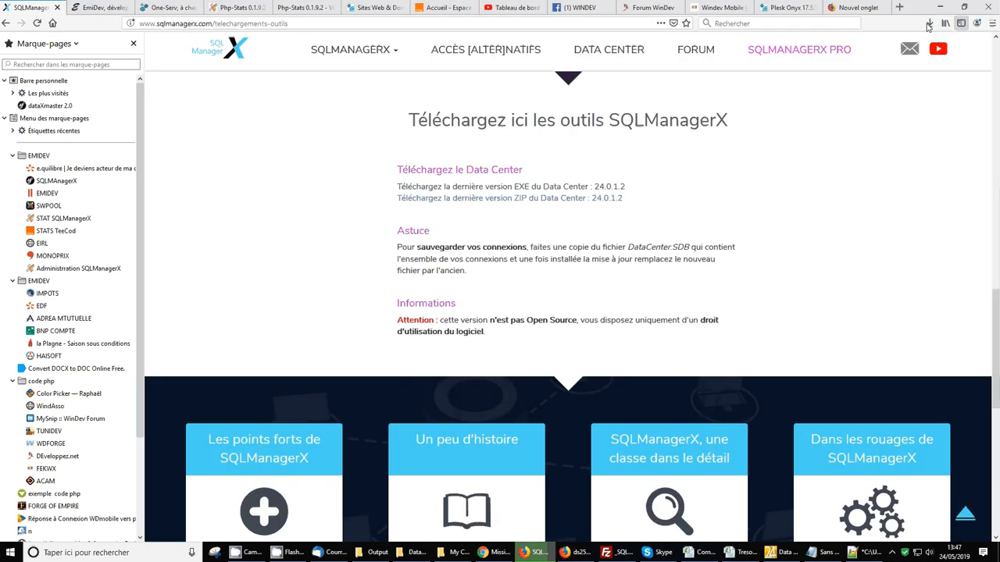
Run dataCenter Install_24(6).exe from the downloads list, allowing the unsigned installer
left_click(930, 25)
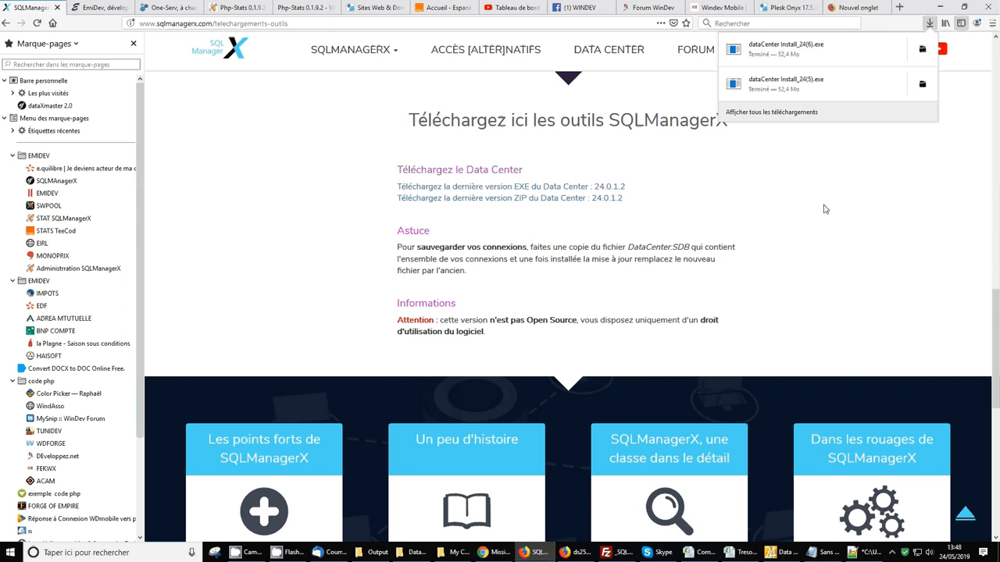
left_click(832, 49)
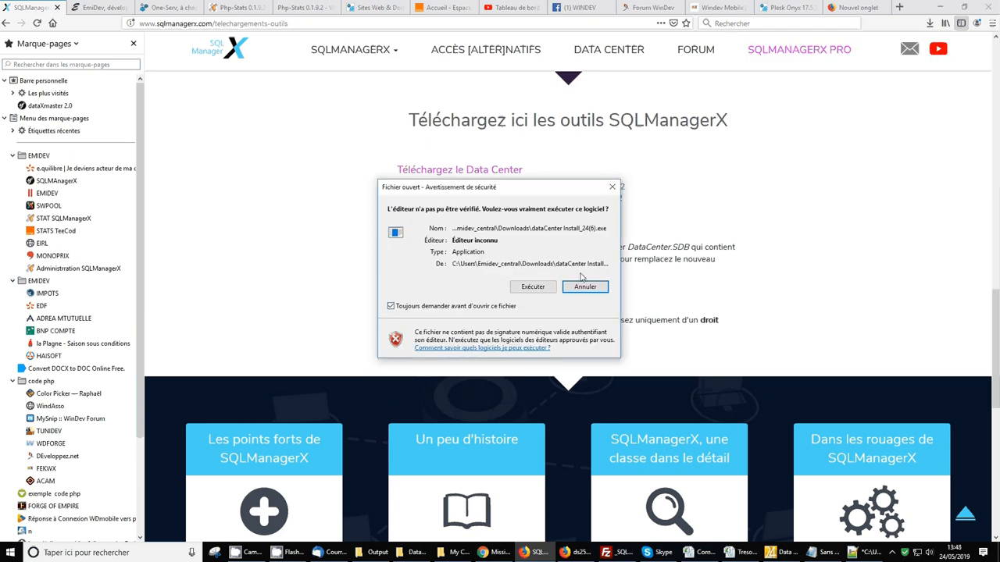
left_click(534, 286)
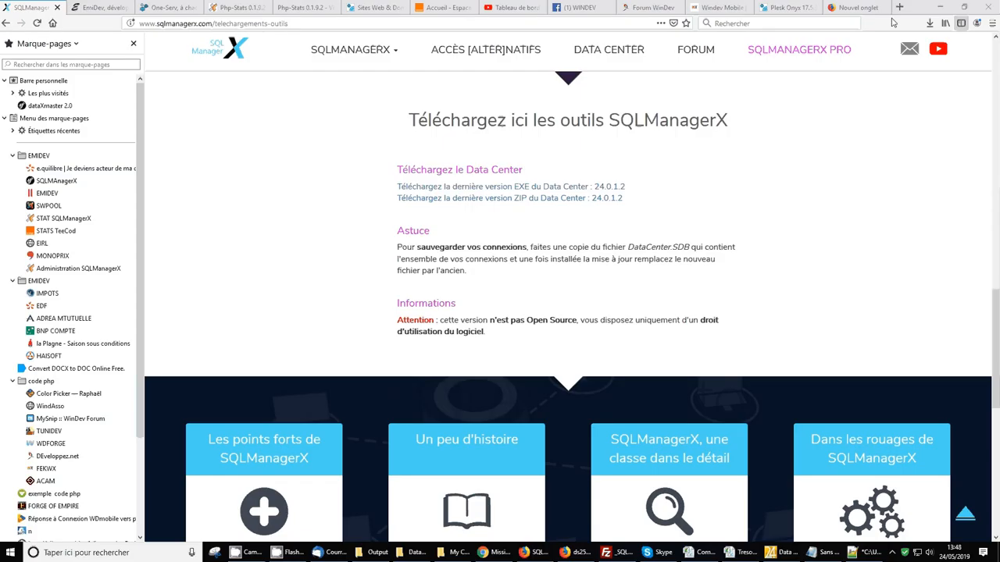
left_click(938, 11)
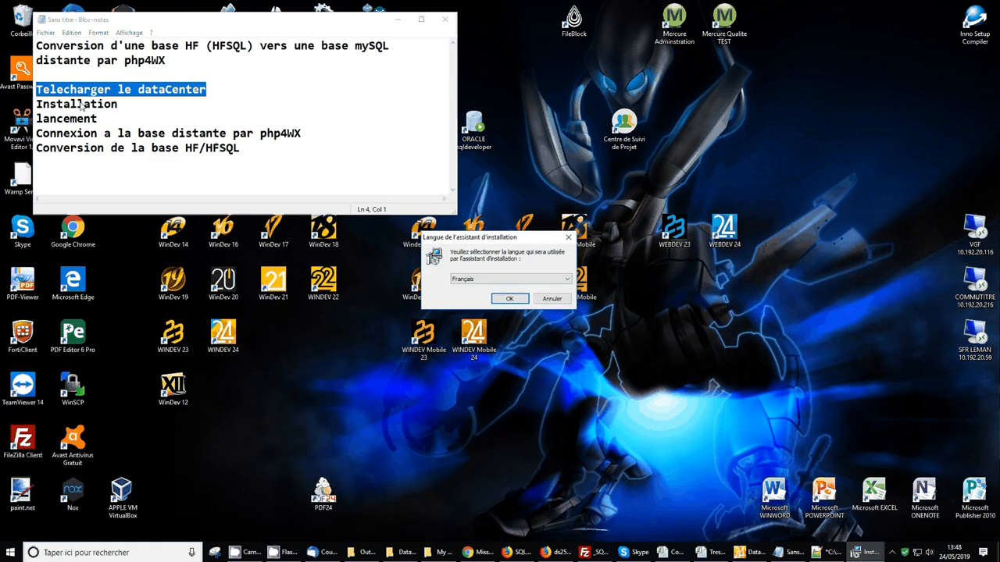
Install dataCenter in Français with the licence accepted and a desktop icon, marking the outline's installation step
left_click(508, 297)
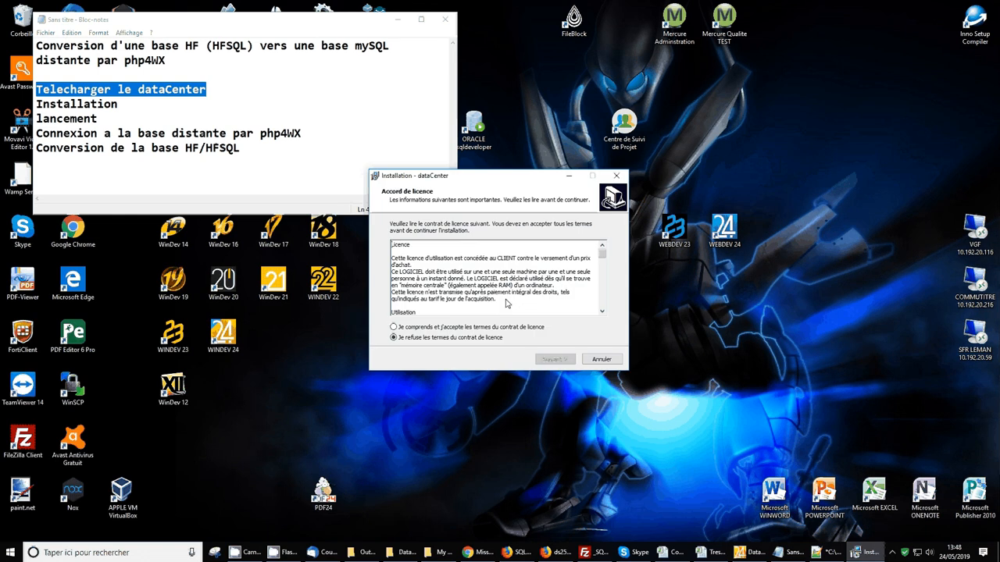
left_click(474, 327)
left_click(550, 358)
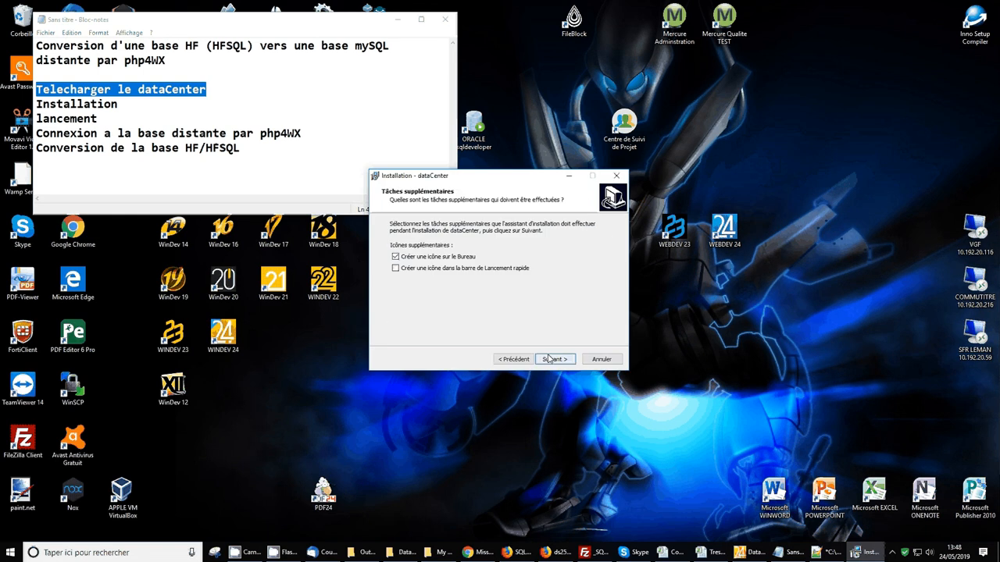
left_click(557, 359)
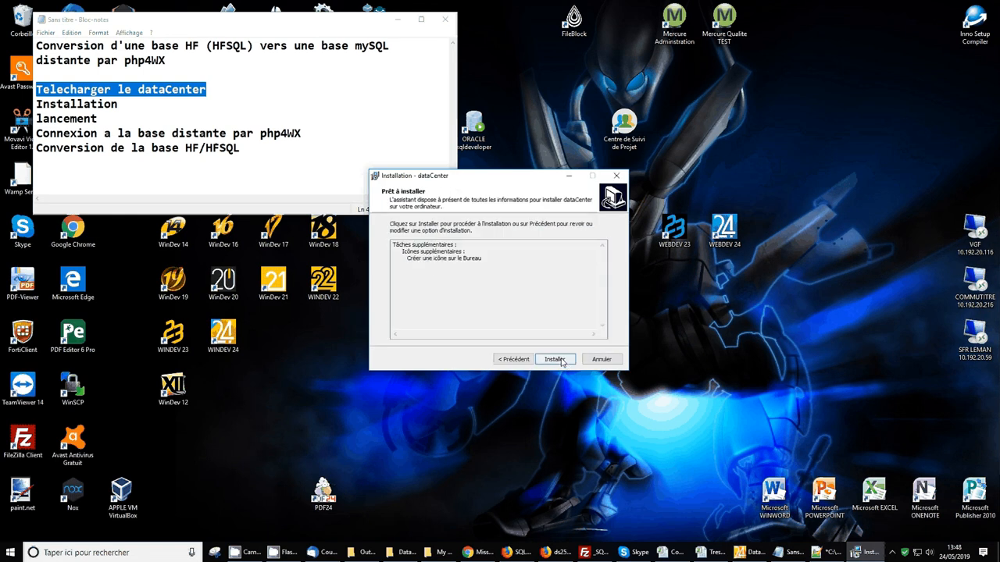
left_click(557, 359)
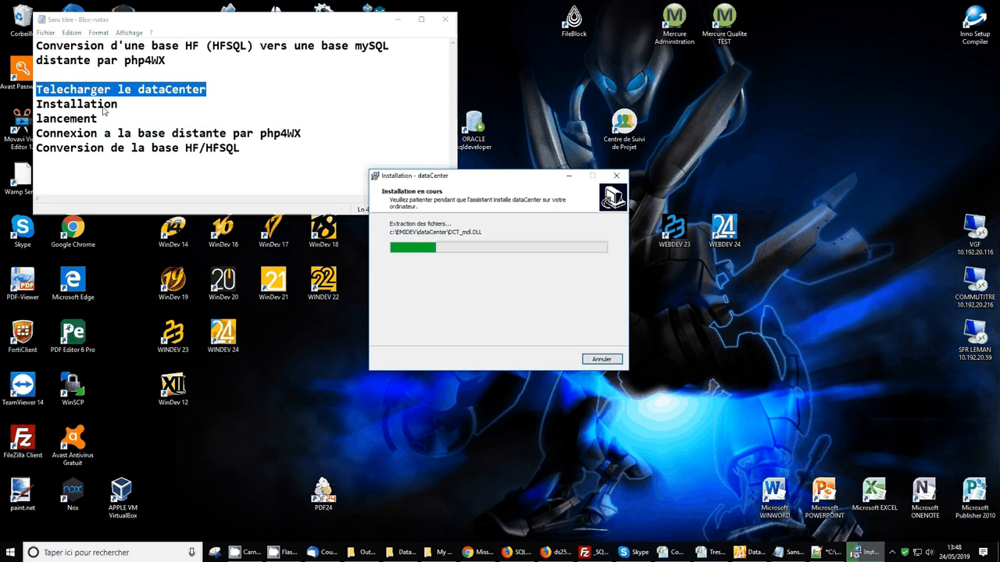
left_click_drag(98, 118, 36, 104)
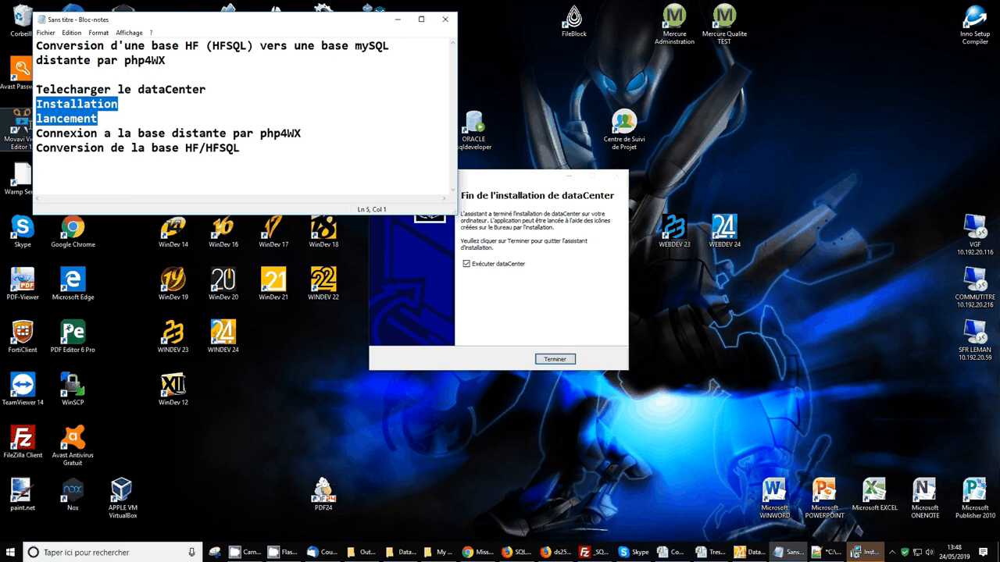
left_click(37, 134)
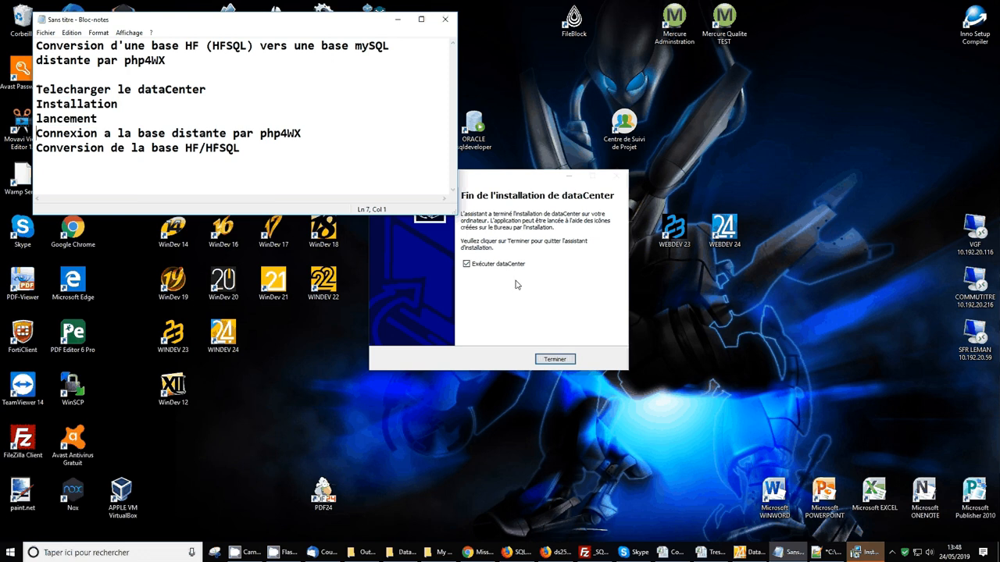
Launch dataCenter, check the MySQL tunnel php URL, and retype the encryption key
left_click(556, 358)
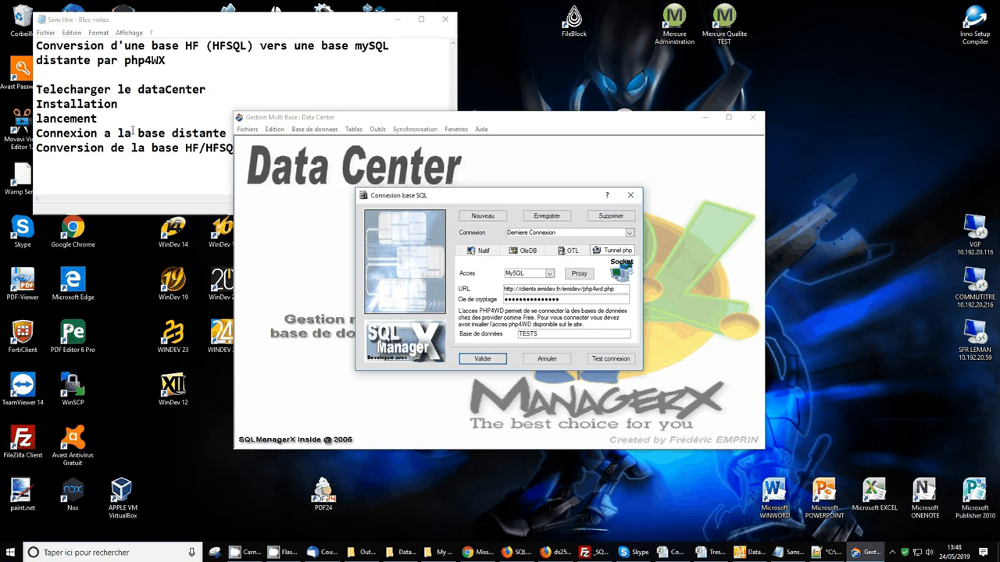
double_click(537, 291)
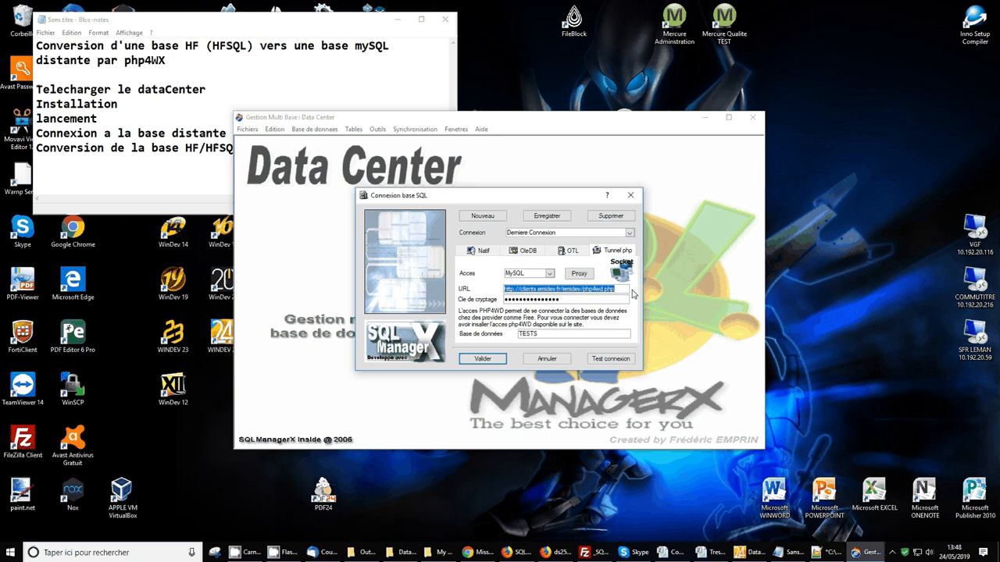
left_click_drag(621, 289, 504, 289)
key("Tab")
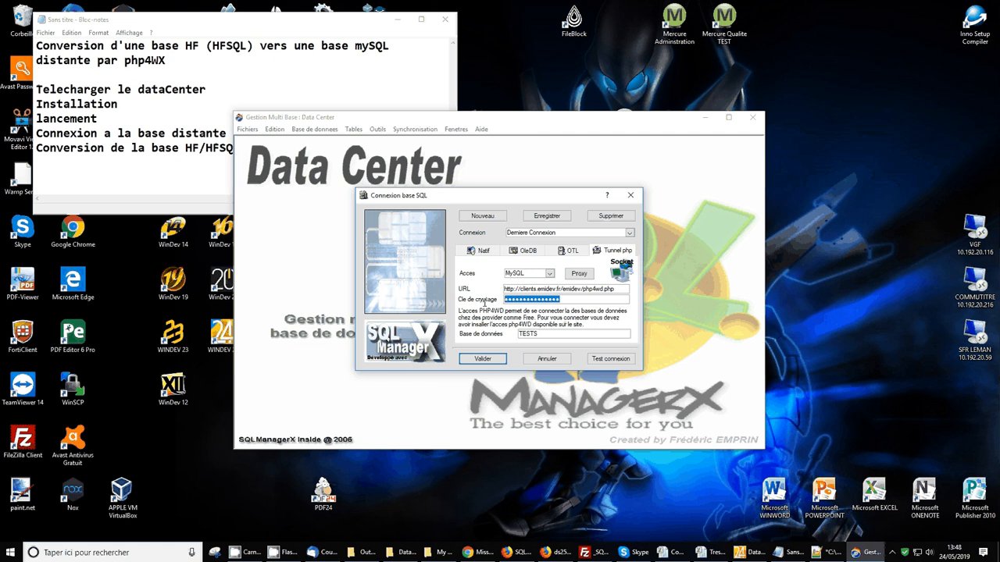
type("123")
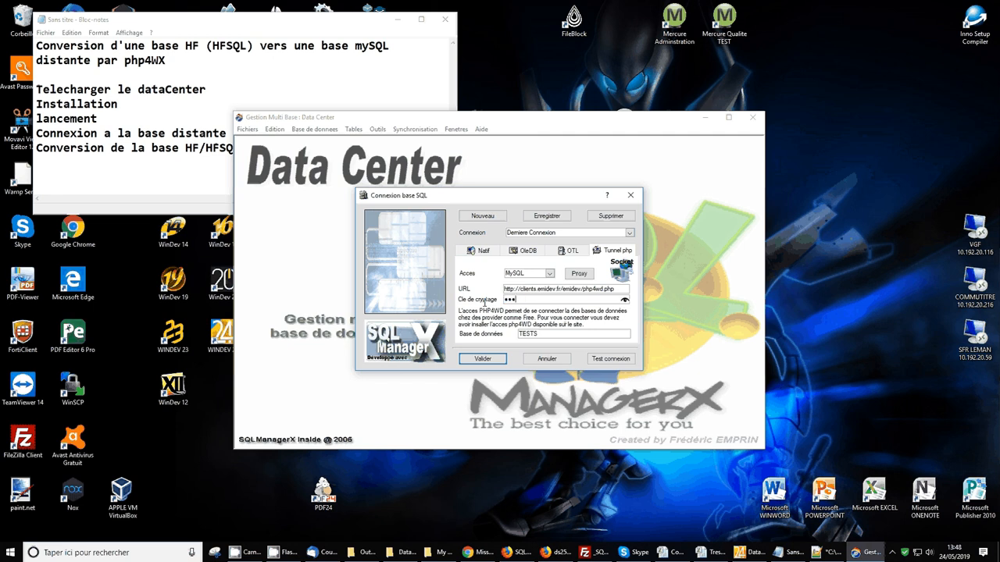
type("45678910")
type("1")
Validate the tunnel connection and check the TESTS database in phpMyAdmin
left_click(462, 359)
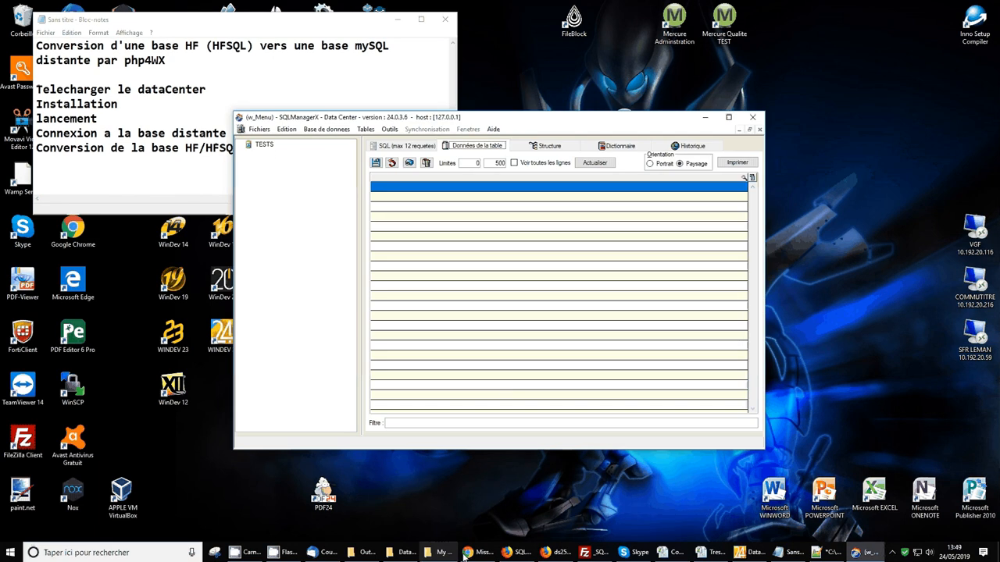
left_click(557, 552)
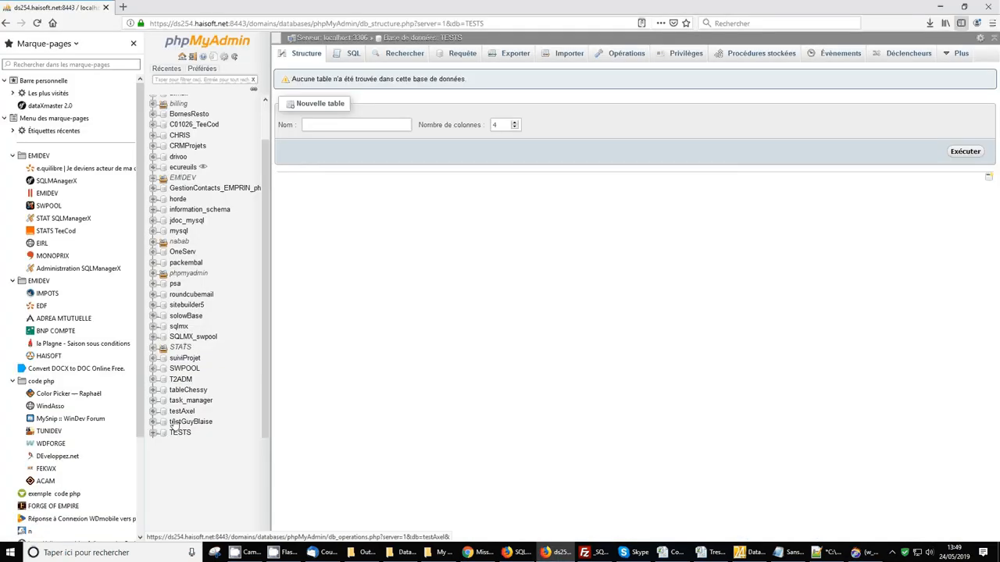
left_click(942, 7)
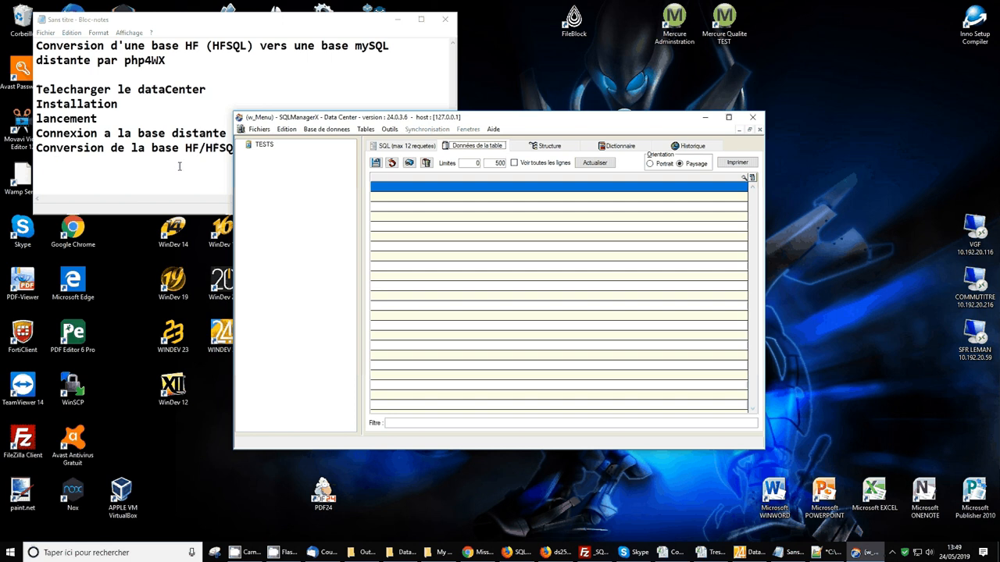
Highlight 'Conversion de la base HF/HFSQL' in Notepad and open Data Center's Outils menu
left_click(57, 159)
left_click_drag(37, 148, 271, 151)
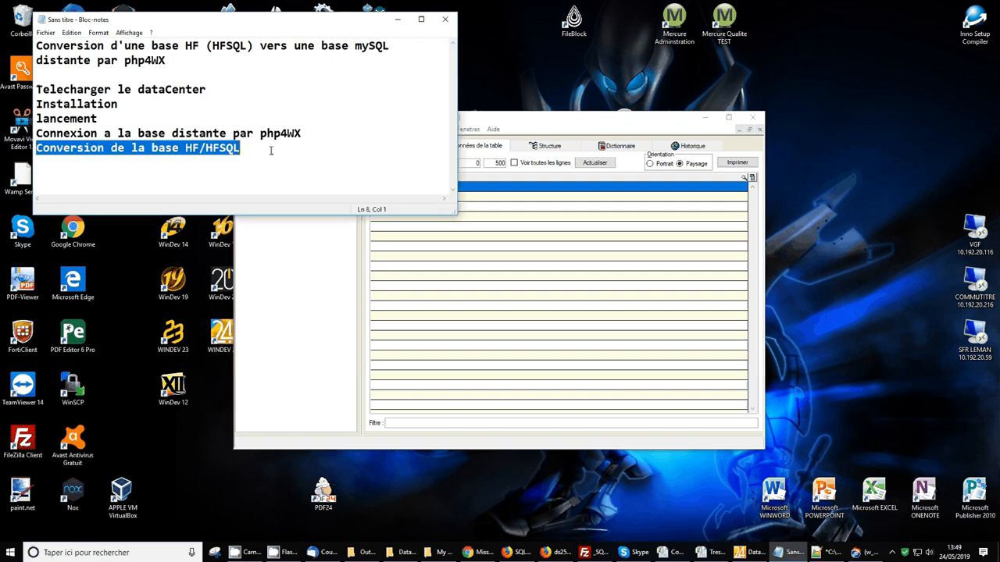
left_click(263, 290)
left_click(397, 131)
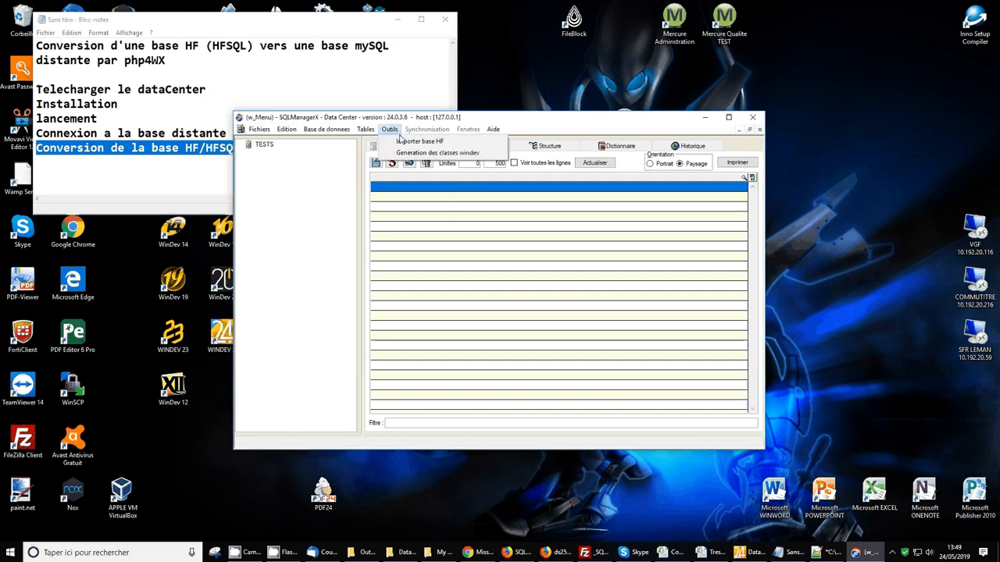
In Importer base HF, load the CRM analysis from D:\windev\WinDev 21\Exemples\Exemples complets\CRM
left_click(404, 142)
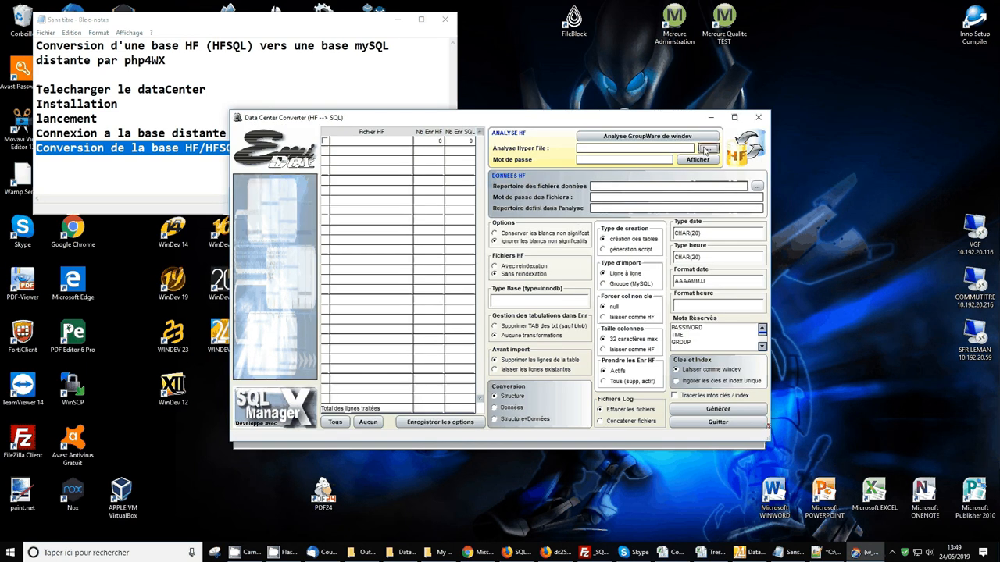
left_click(706, 149)
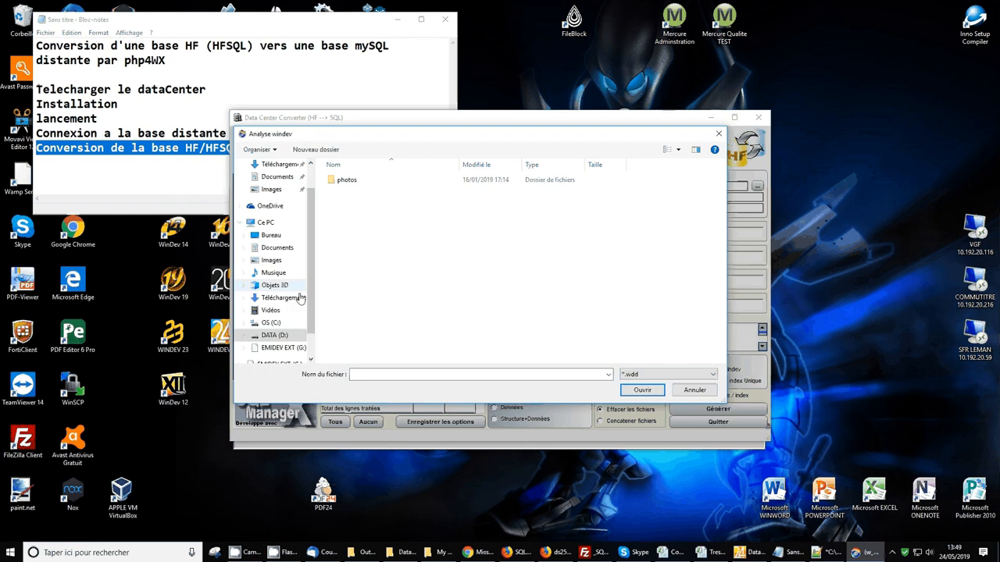
left_click(270, 335)
double_click(343, 335)
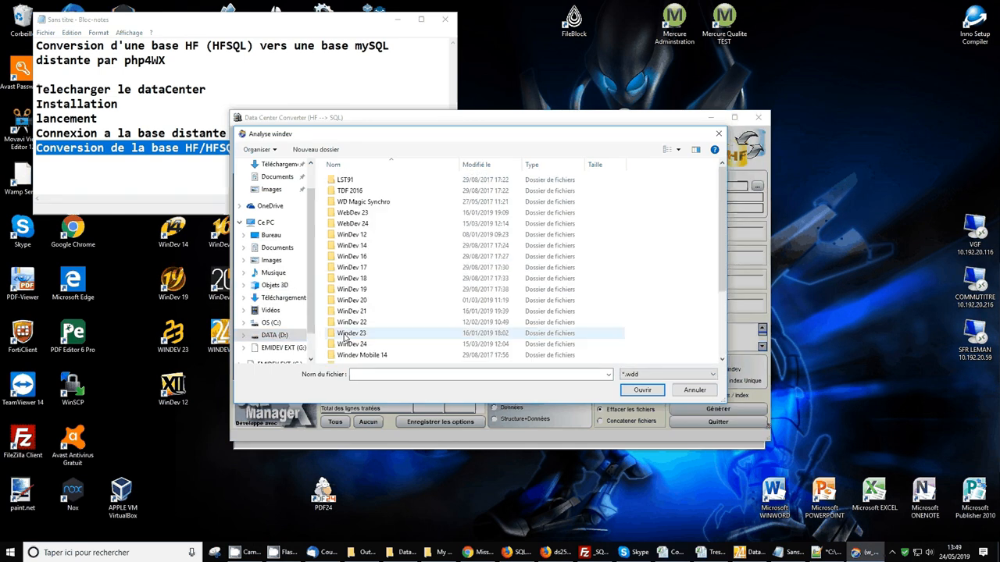
left_click(351, 245)
double_click(351, 311)
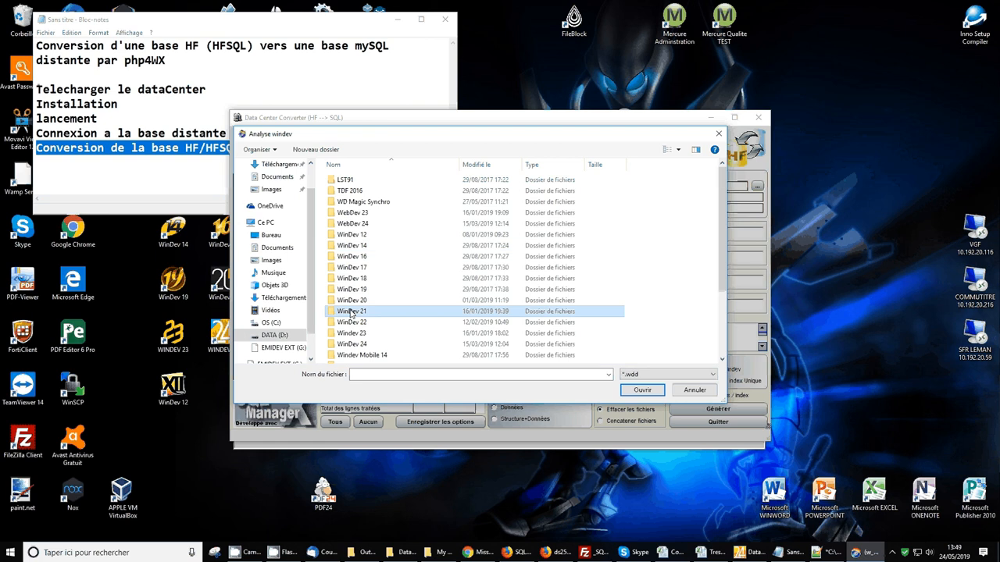
double_click(350, 212)
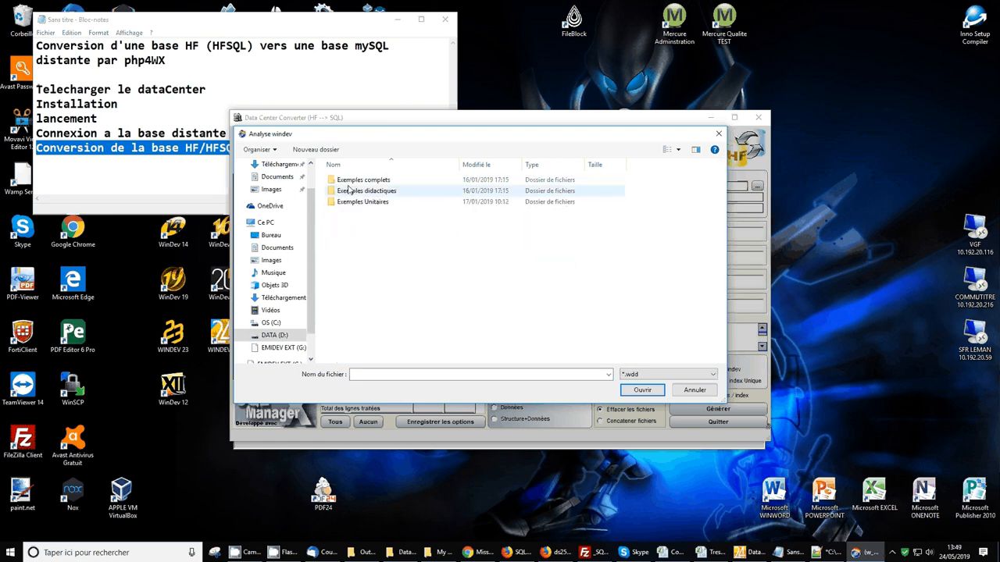
double_click(349, 189)
double_click(348, 181)
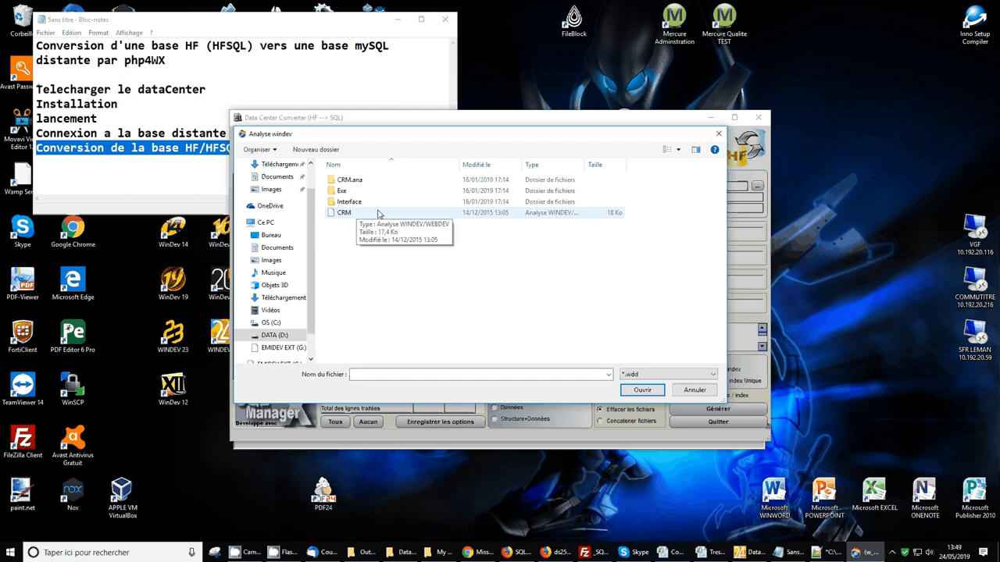
left_click(342, 216)
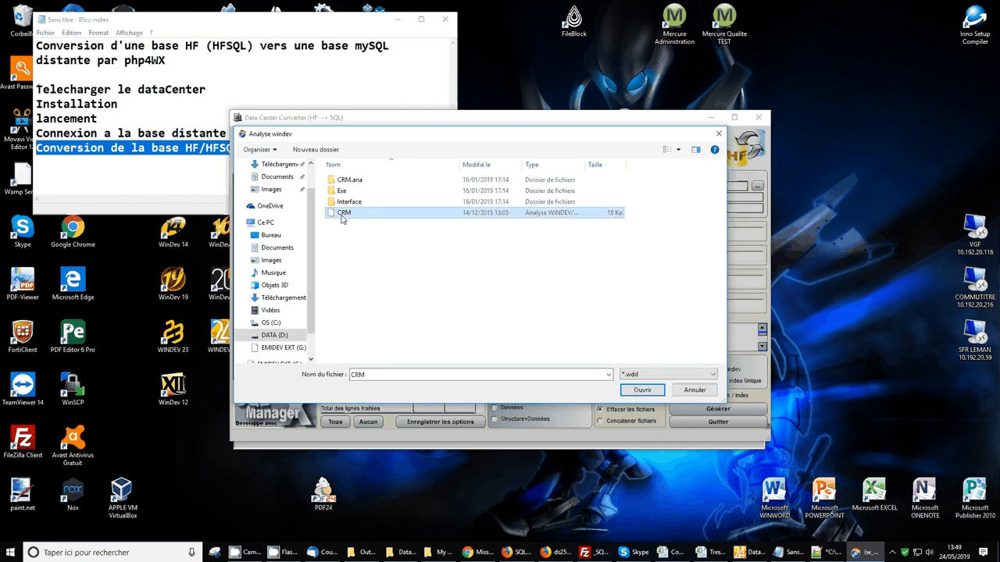
left_click(642, 389)
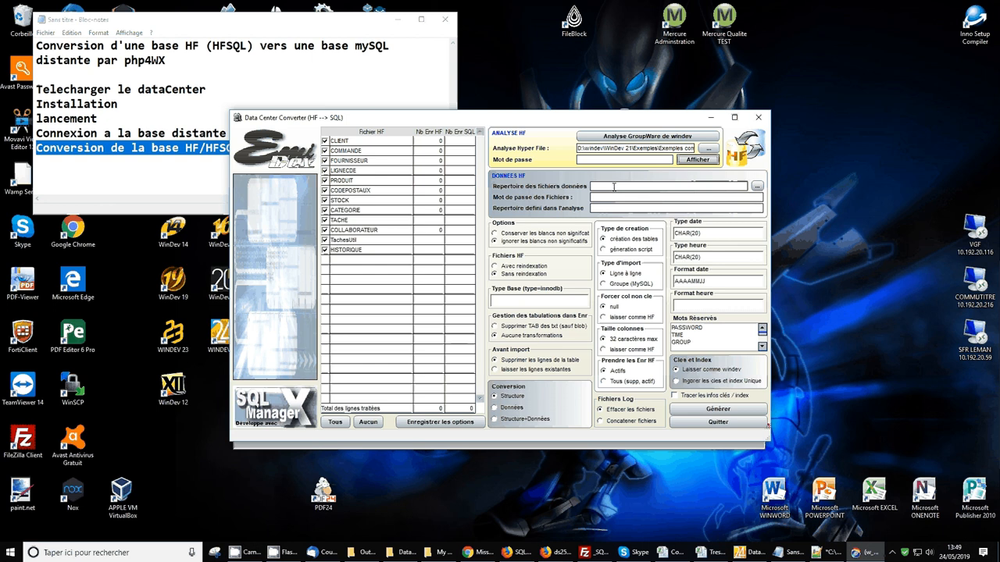
Browse the data-files chooser to D:\windev\WinDev 21\Exemples\Exemples complets\CRM\Exe
left_click(757, 186)
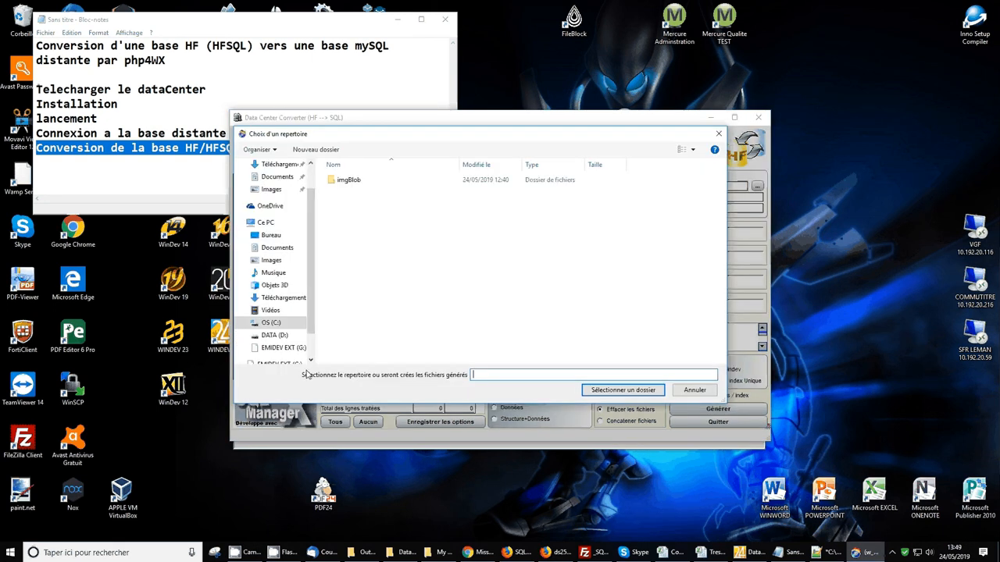
left_click(274, 335)
scroll(407, 277, "down", 5)
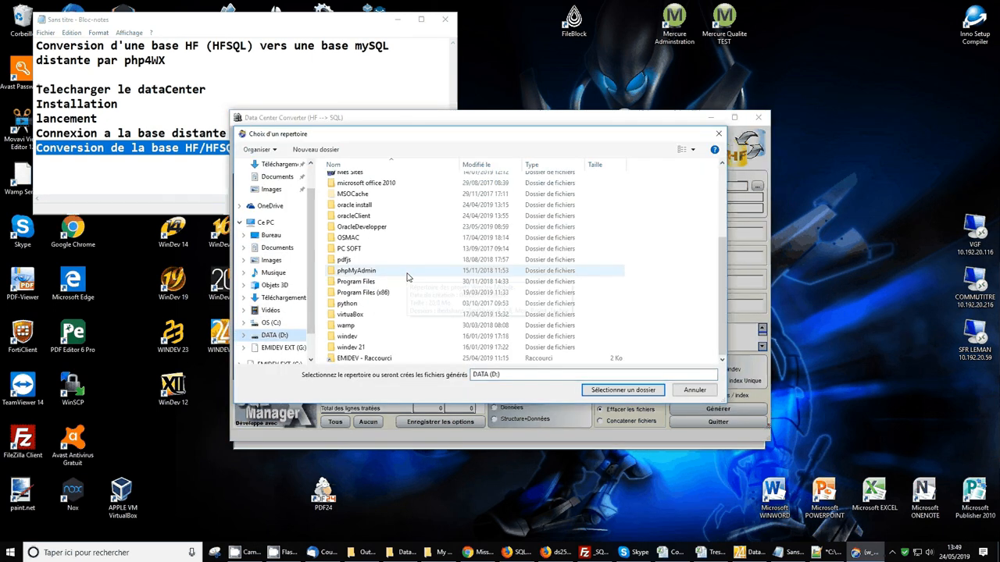
double_click(348, 336)
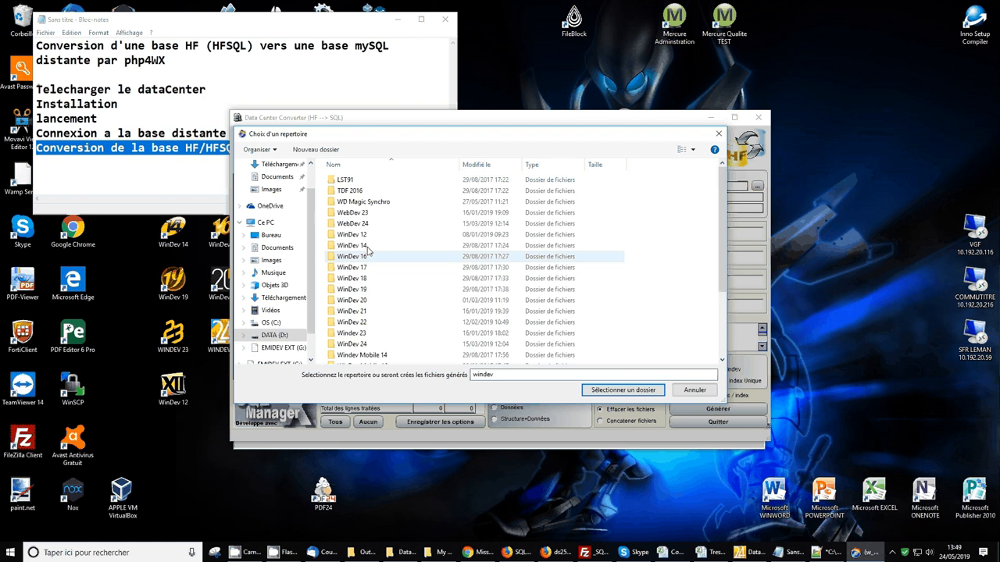
left_click(357, 313)
double_click(355, 313)
left_click(349, 213)
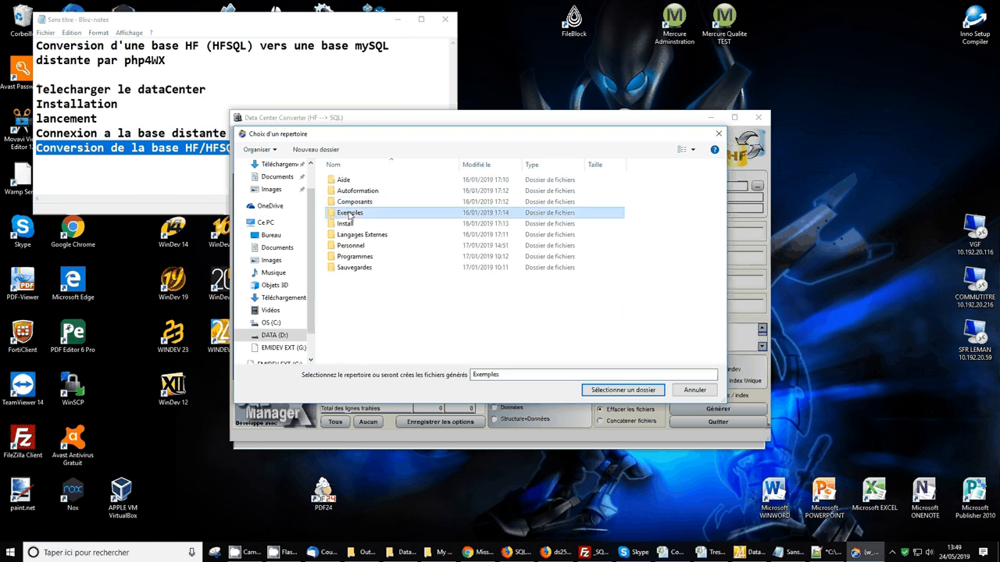
double_click(349, 213)
double_click(344, 181)
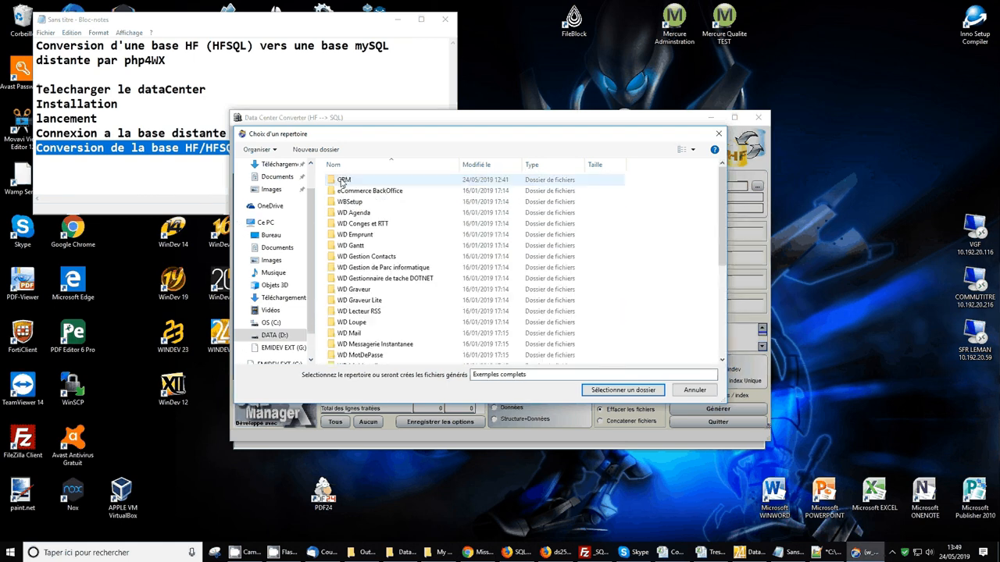
double_click(342, 181)
double_click(343, 191)
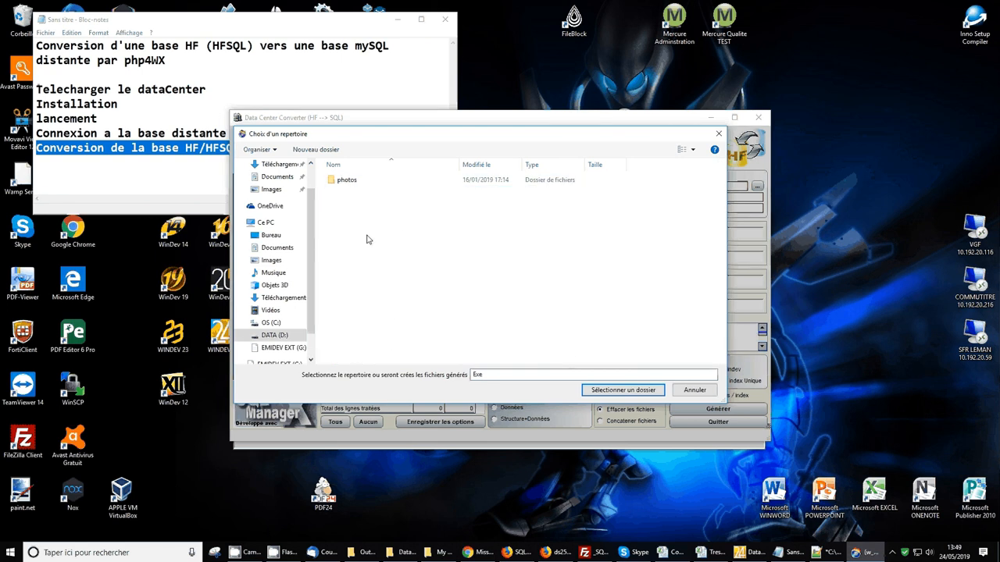
Replace the folder field's text with *.*
double_click(500, 375)
type("*.*")
mouse_move(374, 559)
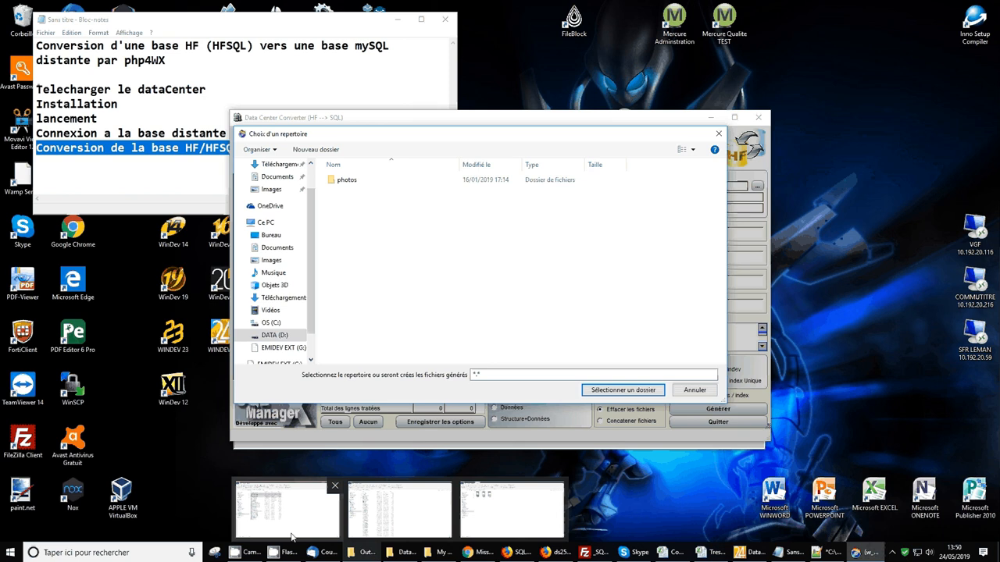
left_click(351, 553)
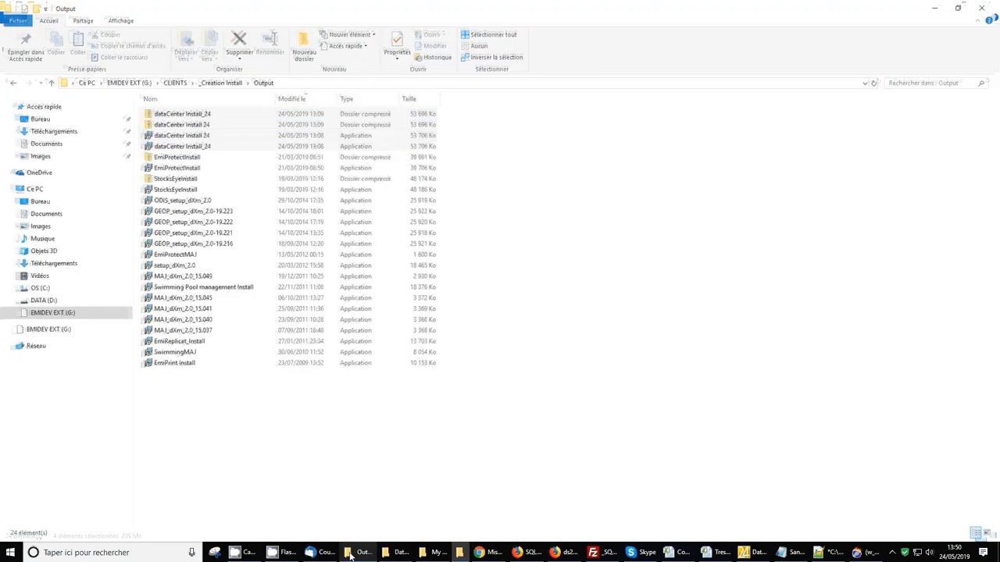
left_click(28, 302)
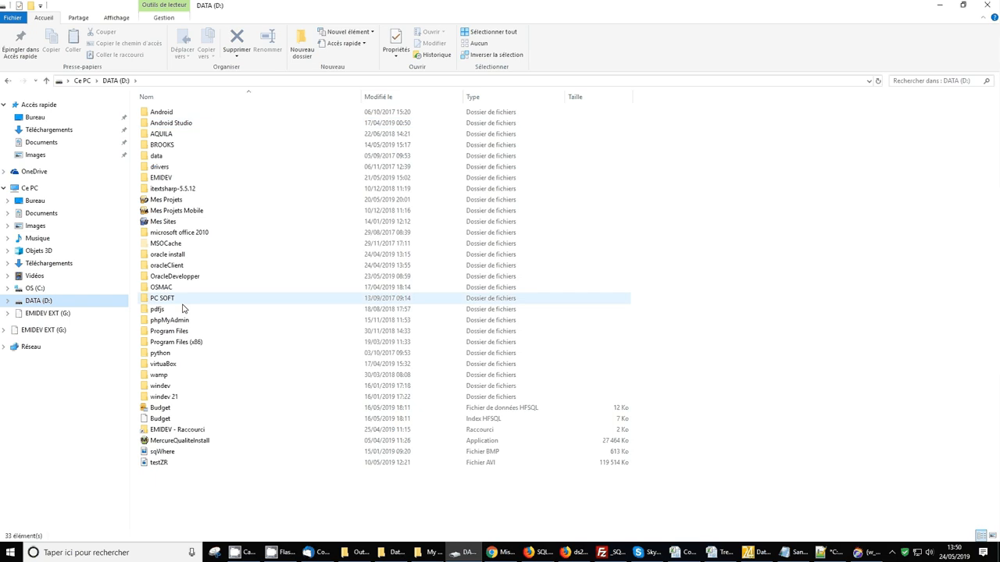
double_click(160, 386)
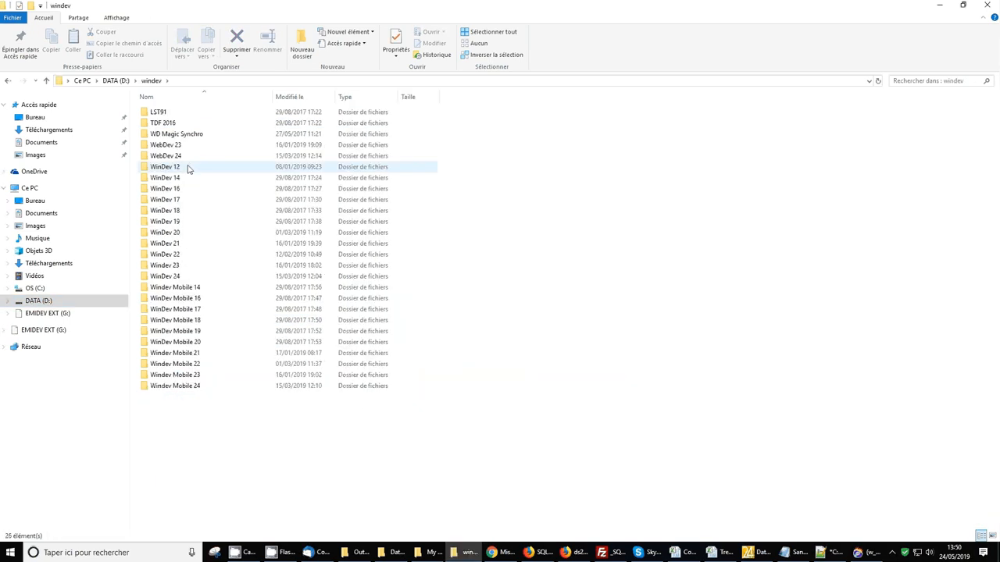
left_click(172, 245)
double_click(173, 247)
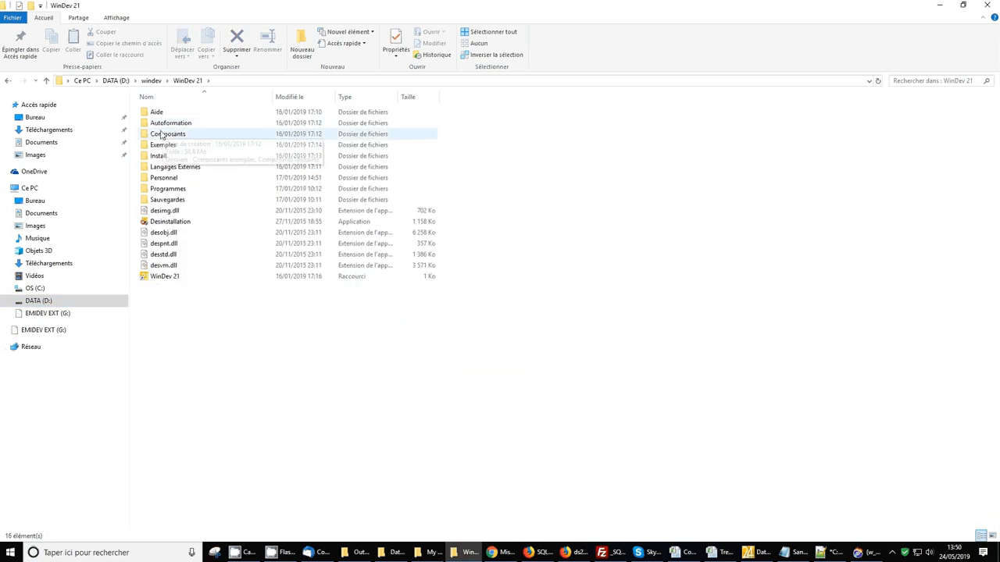
left_click(163, 146)
double_click(162, 146)
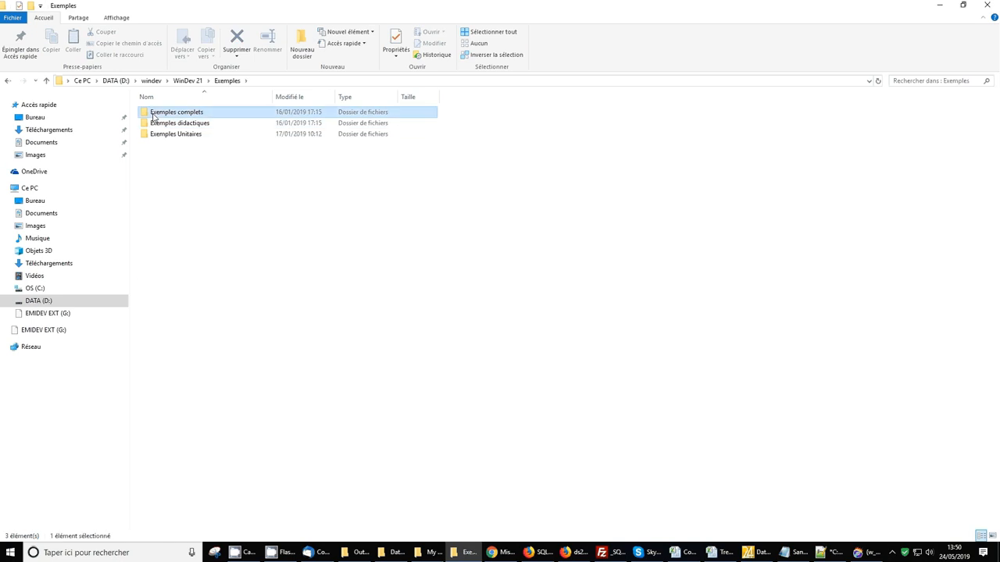
double_click(156, 112)
double_click(154, 114)
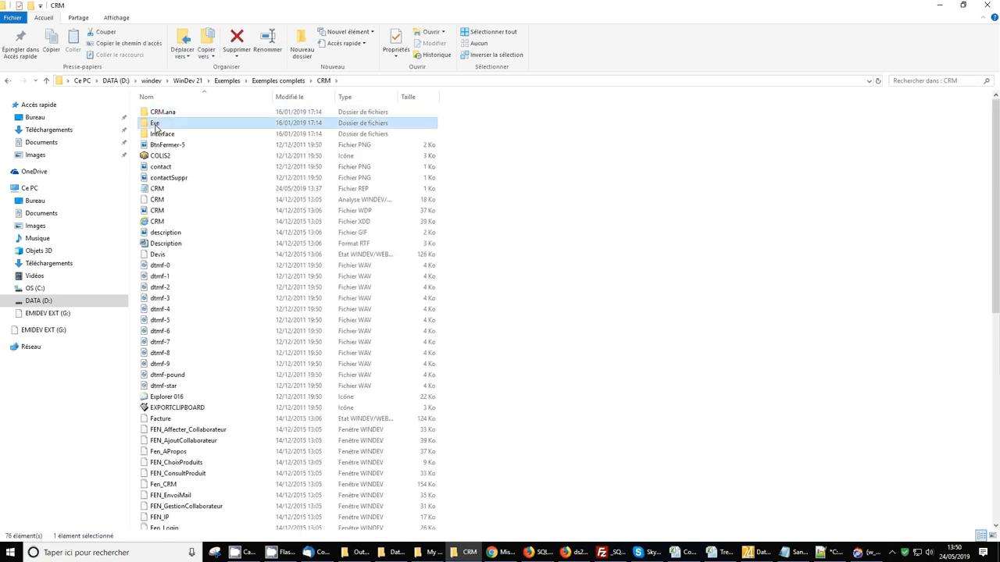
double_click(156, 123)
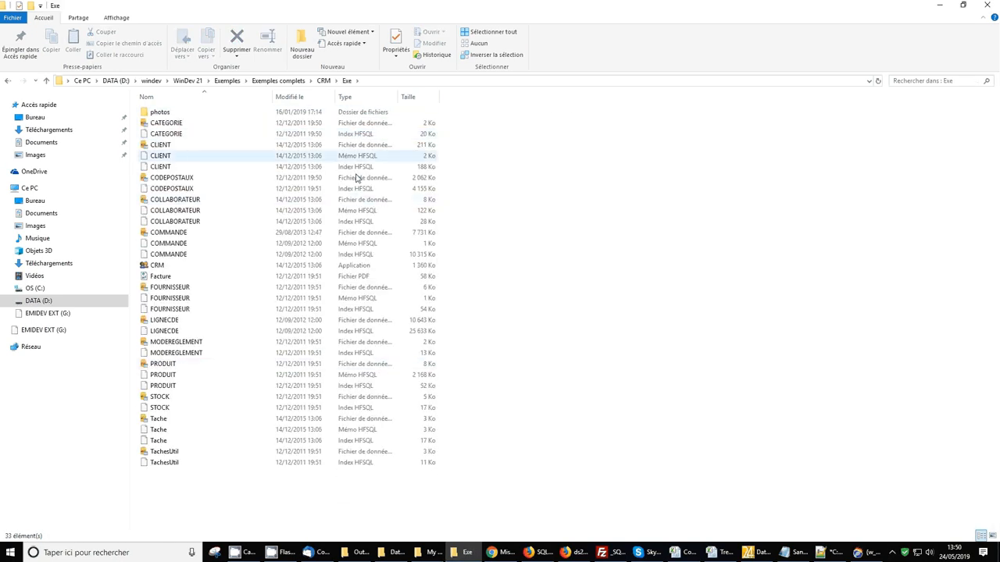
left_click(942, 5)
left_click(941, 5)
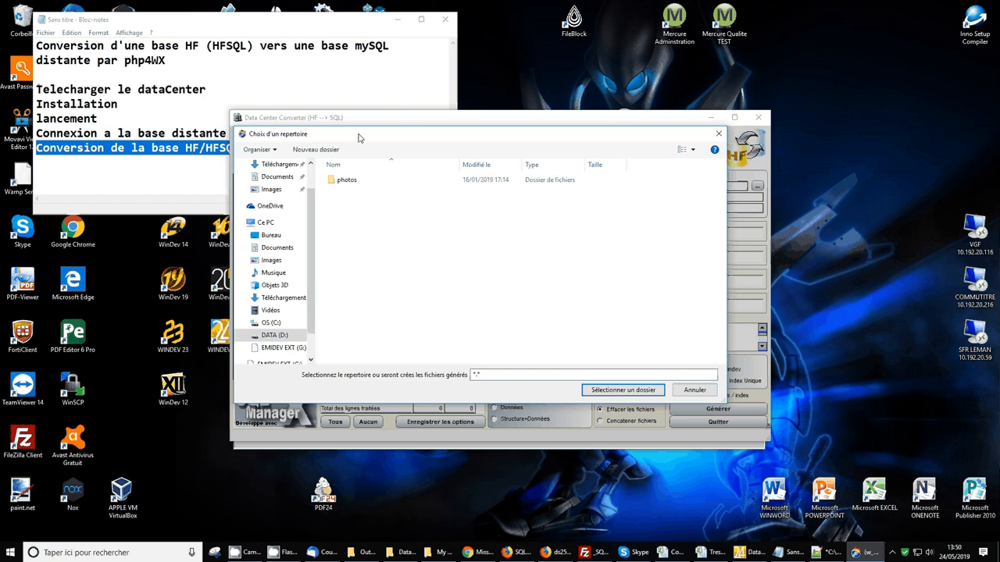
Move the folder chooser, close it, and reopen it for the data files
left_click_drag(359, 138, 417, 156)
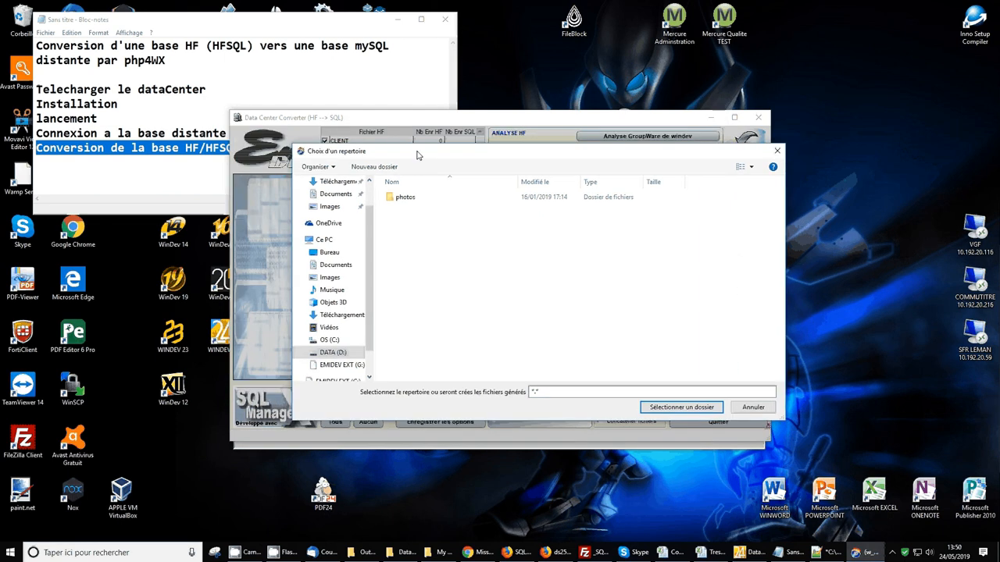
left_click(714, 409)
left_click(757, 187)
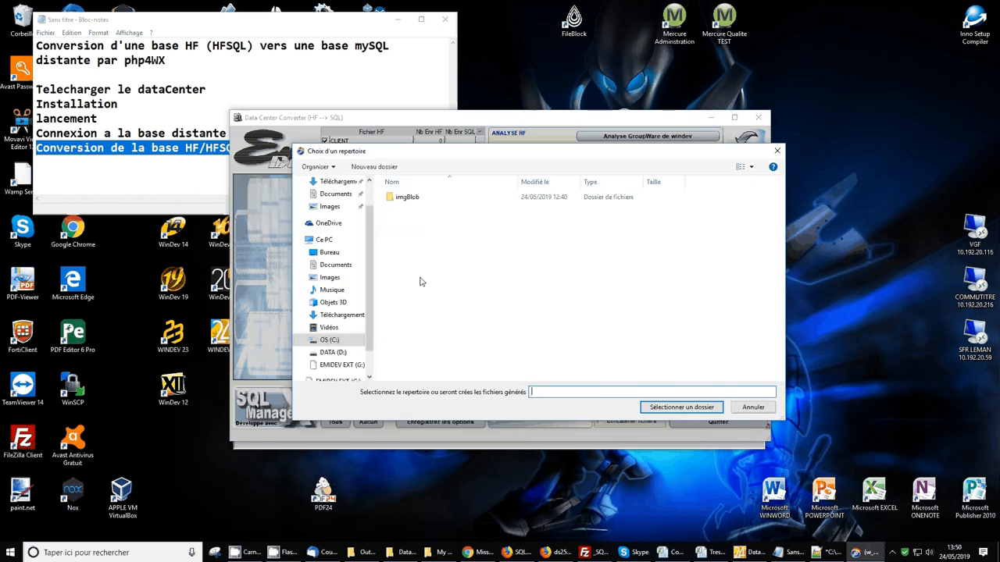
Set D:\windev\WinDev 21\Exemples\Exemples complets\CRM\Exe as the HF data-files folder
left_click(354, 352)
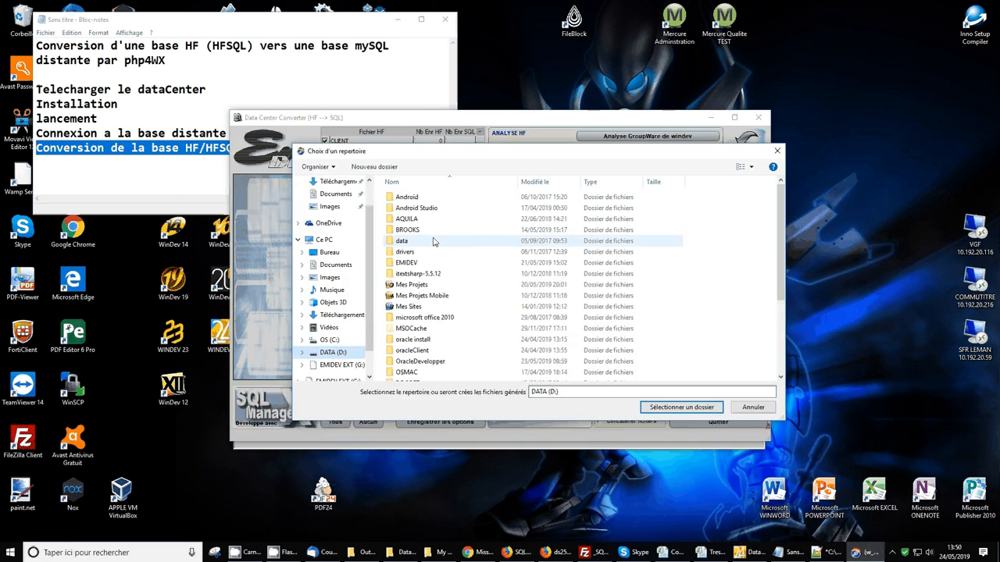
scroll(453, 321, "down", 4)
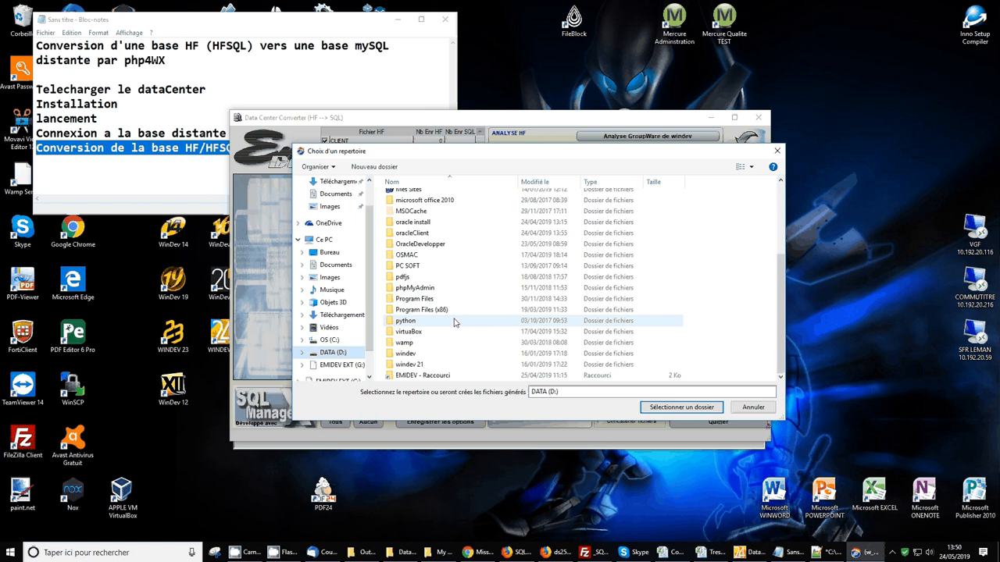
double_click(405, 353)
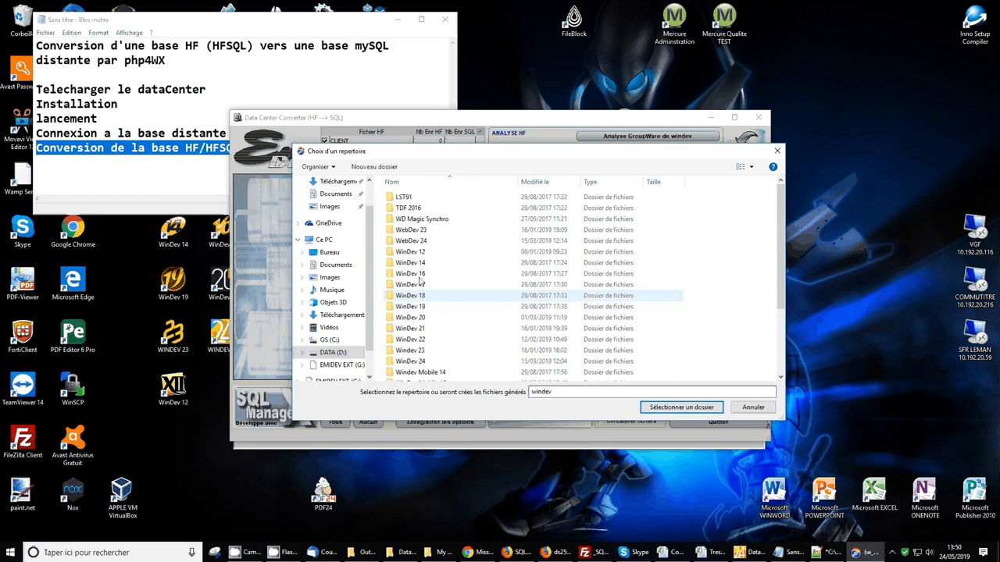
double_click(411, 328)
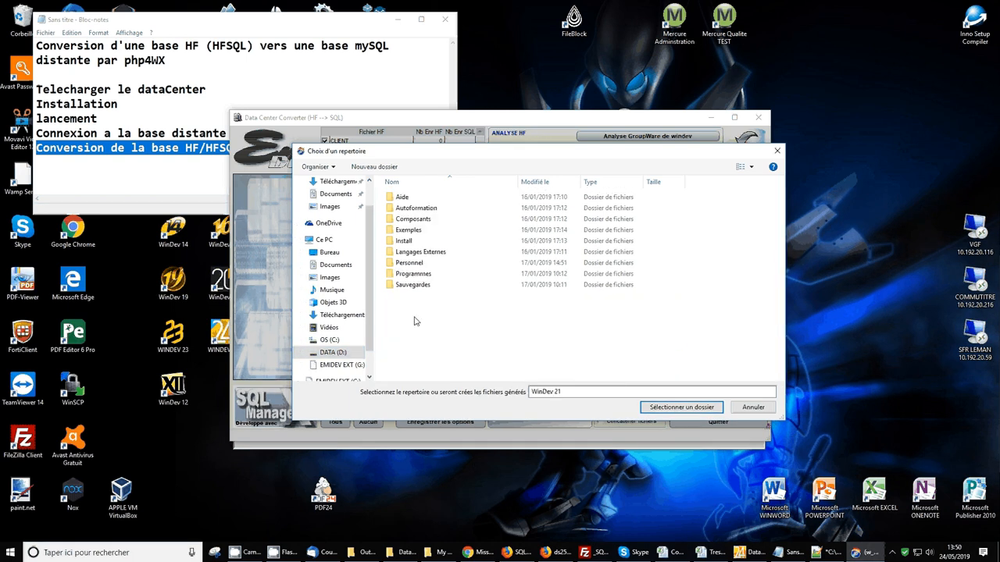
double_click(407, 232)
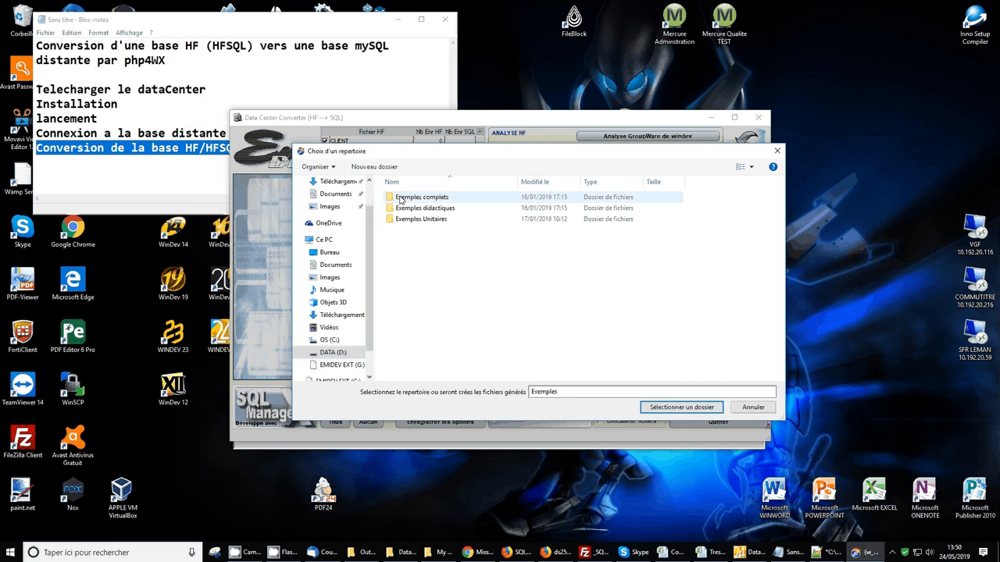
double_click(400, 200)
double_click(398, 218)
left_click(398, 209)
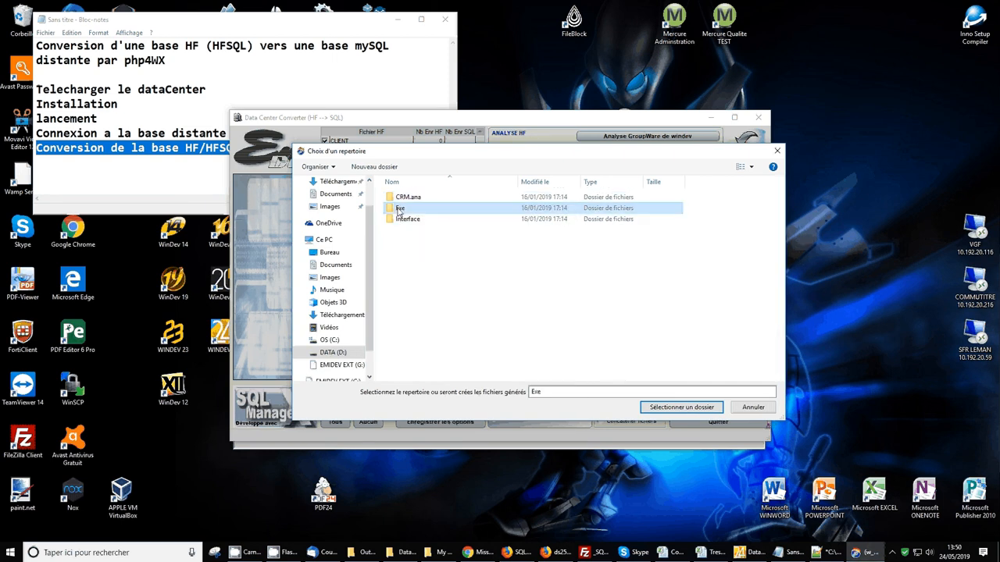
double_click(398, 211)
left_click(681, 407)
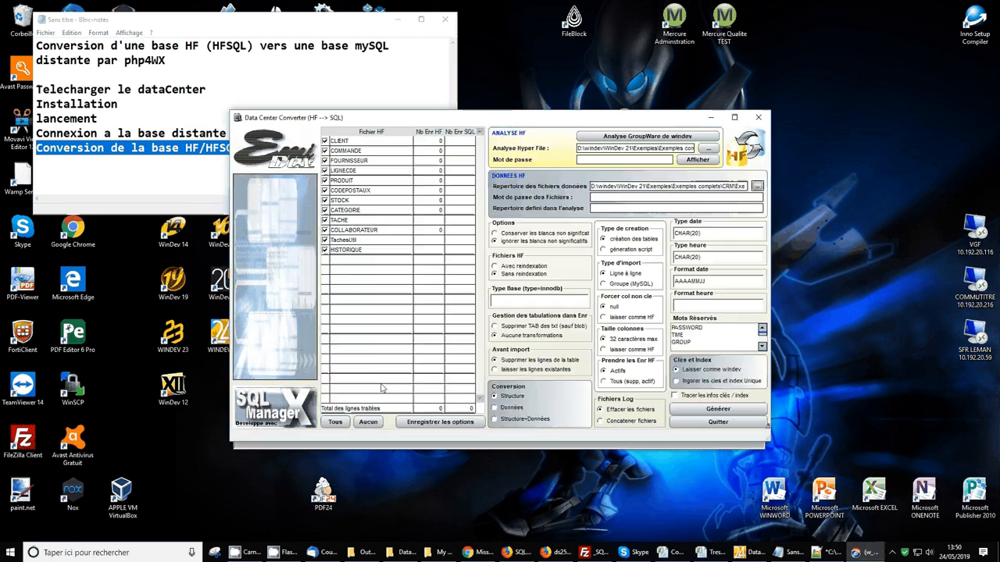
Save the converter options and restrict conversion to FOURNISSEUR and PRODUIT, structure only
left_click(678, 188)
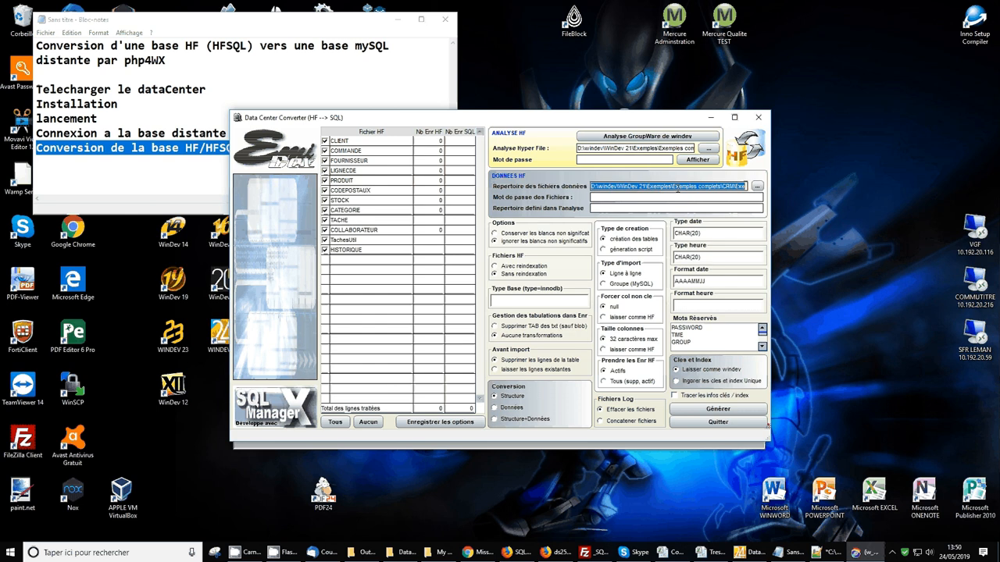
left_click(442, 423)
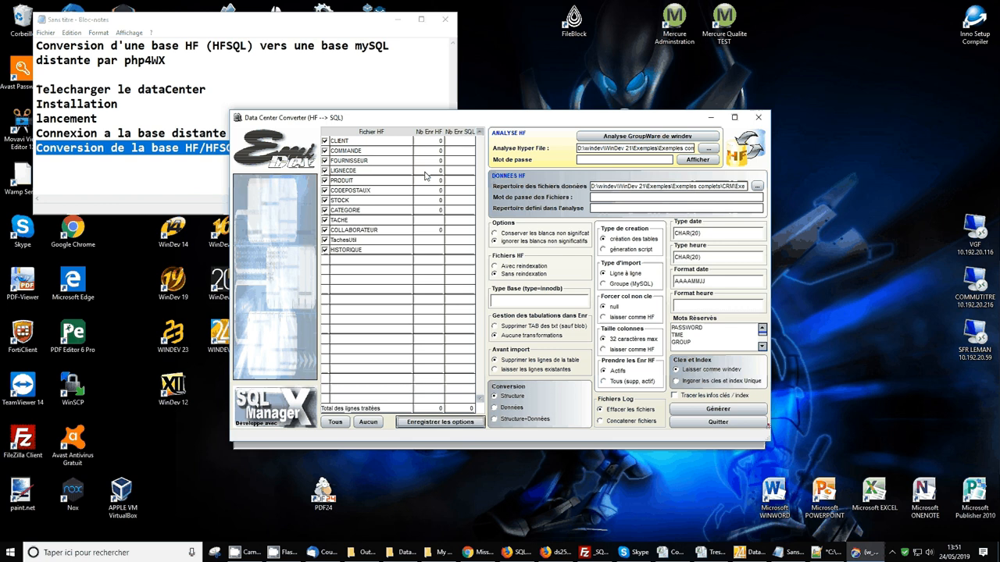
left_click(368, 422)
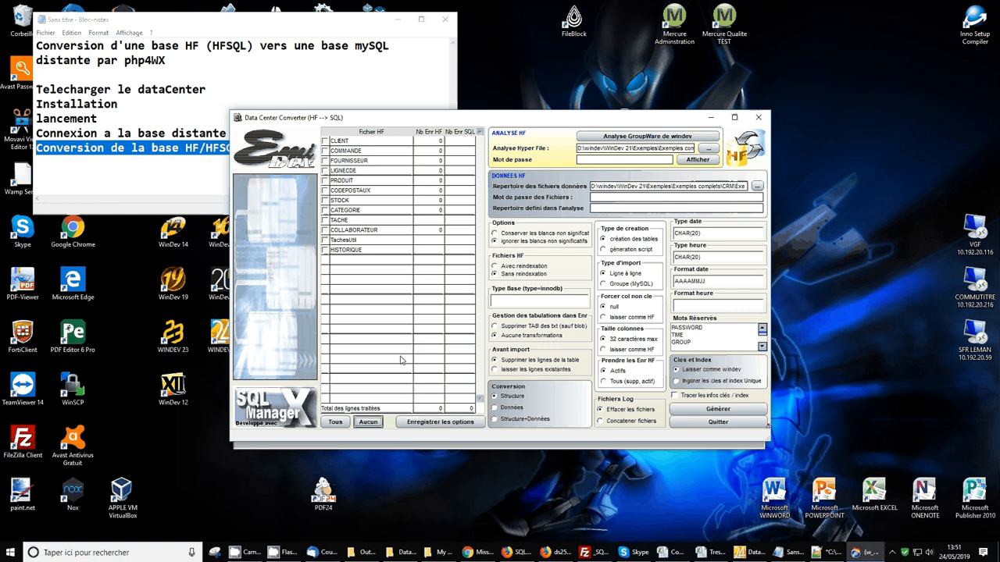
left_click(324, 160)
left_click(325, 181)
left_click(501, 396)
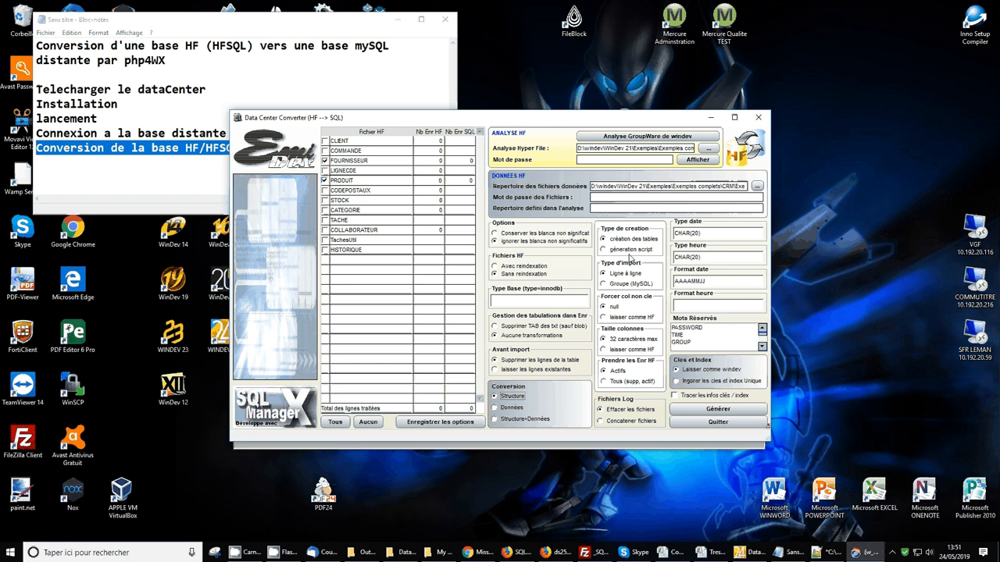
left_click(403, 553)
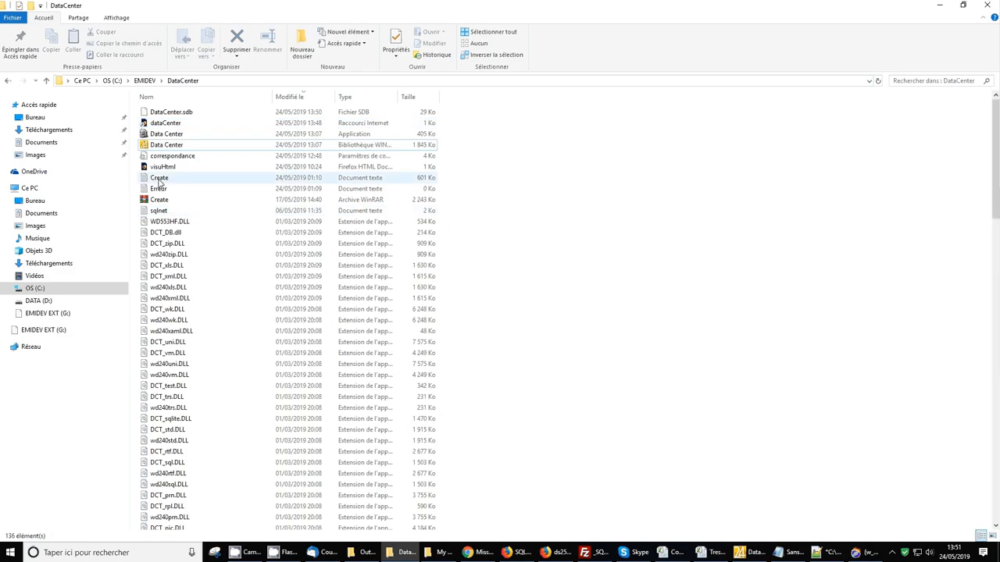
left_click(160, 179)
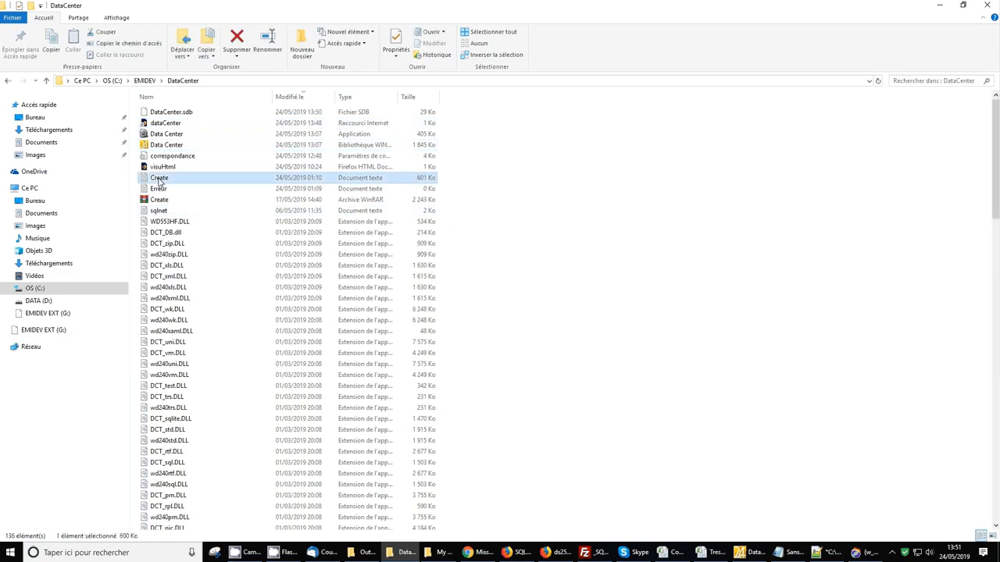
left_click(158, 192)
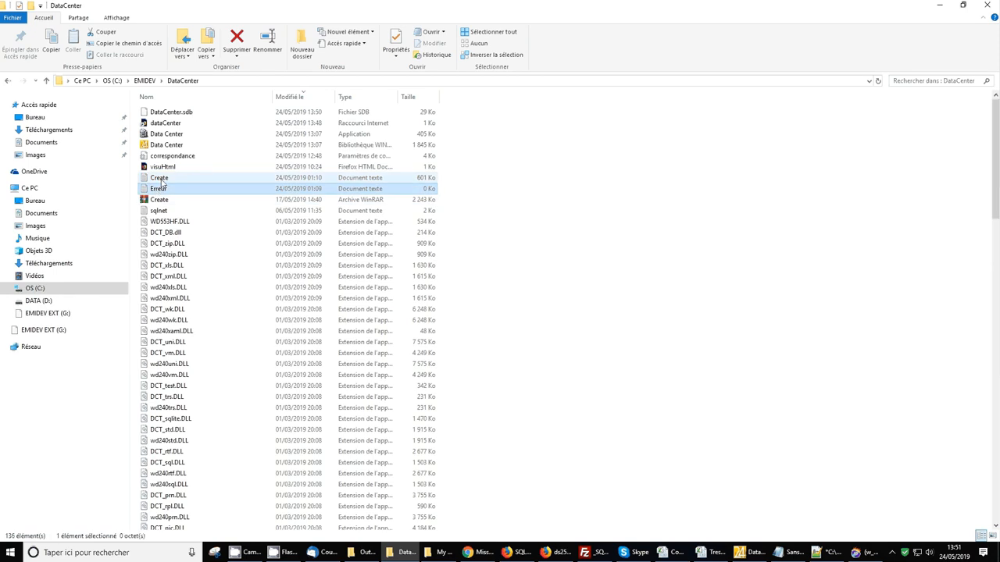
left_click(161, 182)
double_click(161, 180)
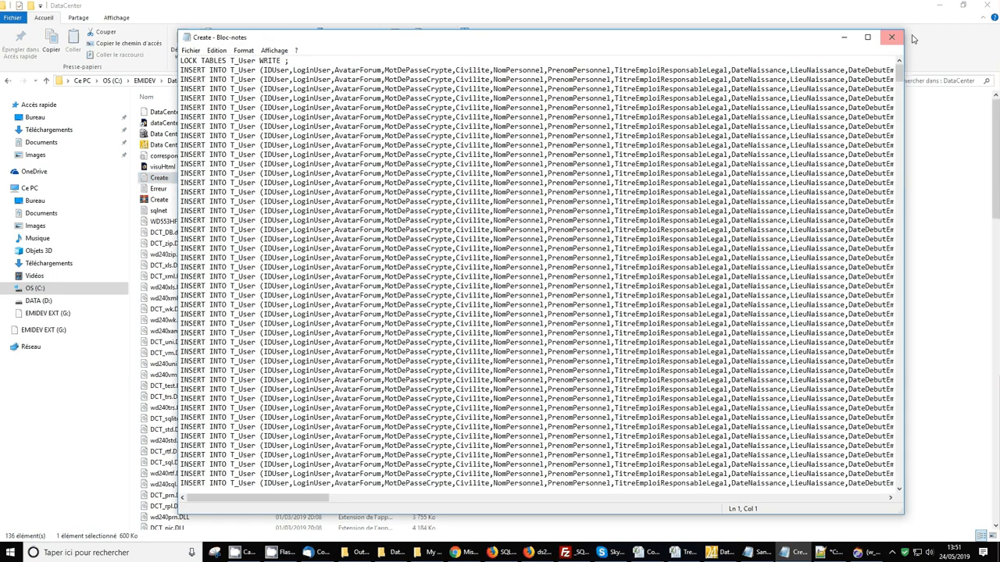
left_click(891, 37)
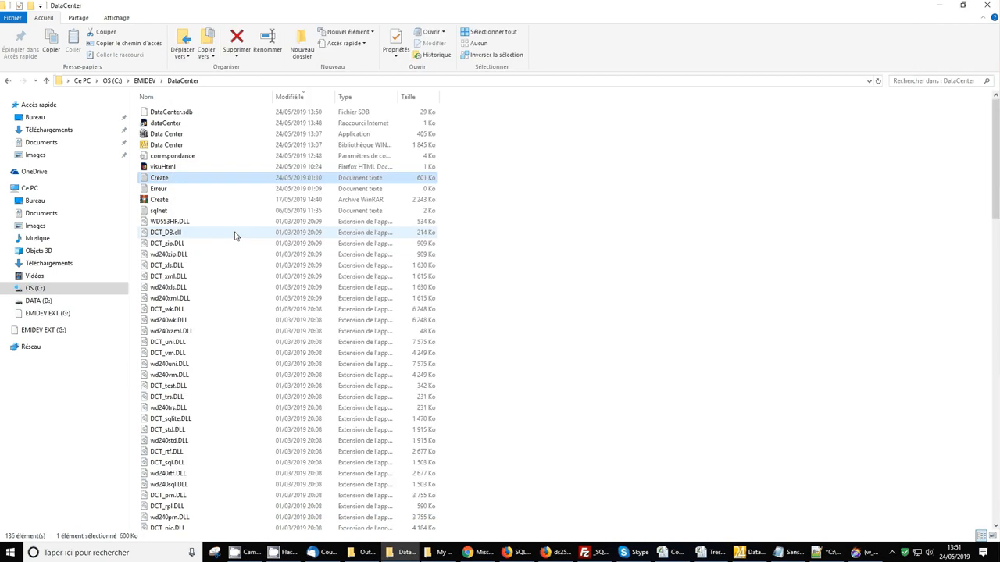
left_click(939, 6)
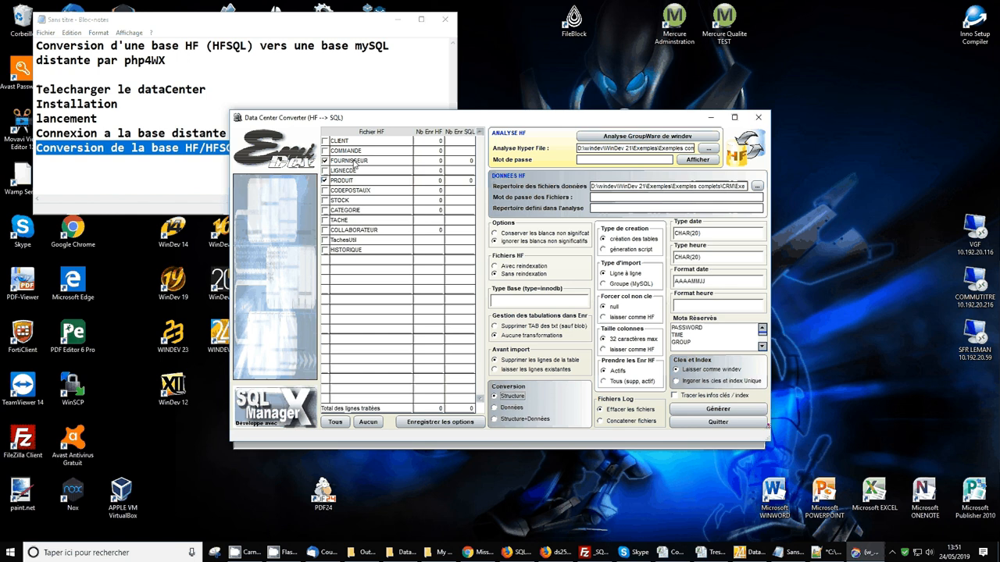
Generate the FOURNISSEUR and PRODUIT tables in MySQL, confirming the conversion
left_click(723, 412)
left_click(475, 296)
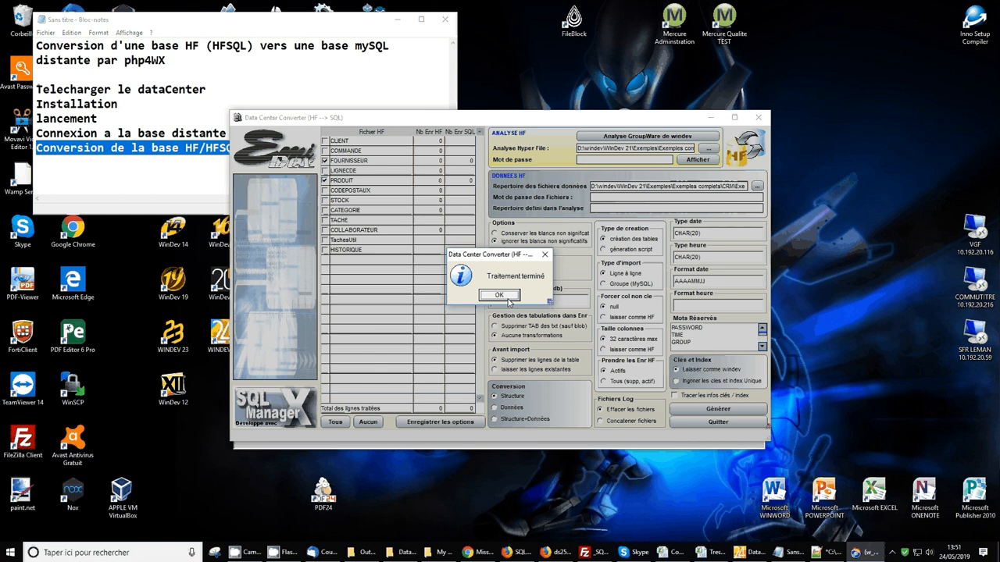
left_click(508, 298)
Review the CREATE TABLE and index statements in the newly generated Create script
left_click(401, 552)
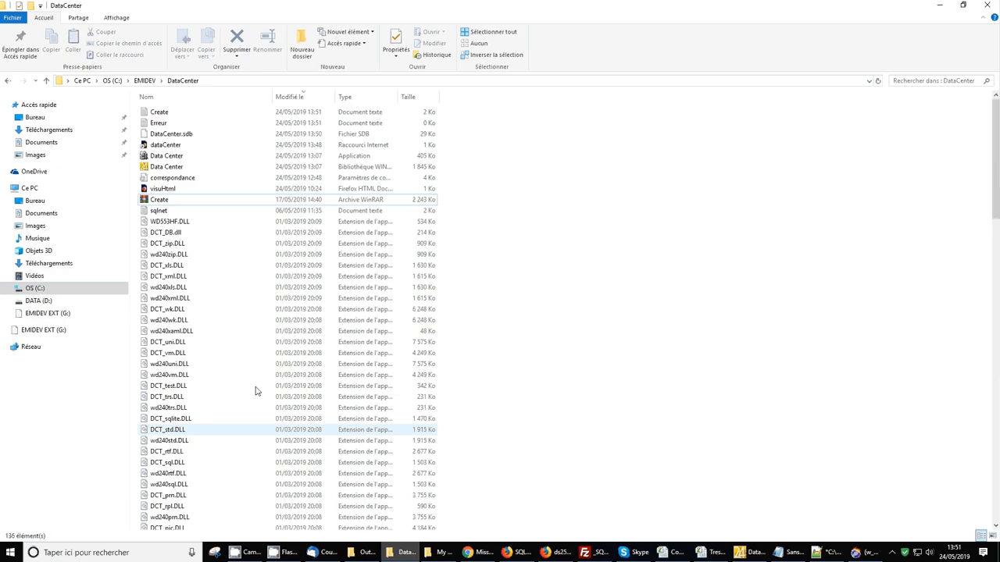
left_click(160, 123)
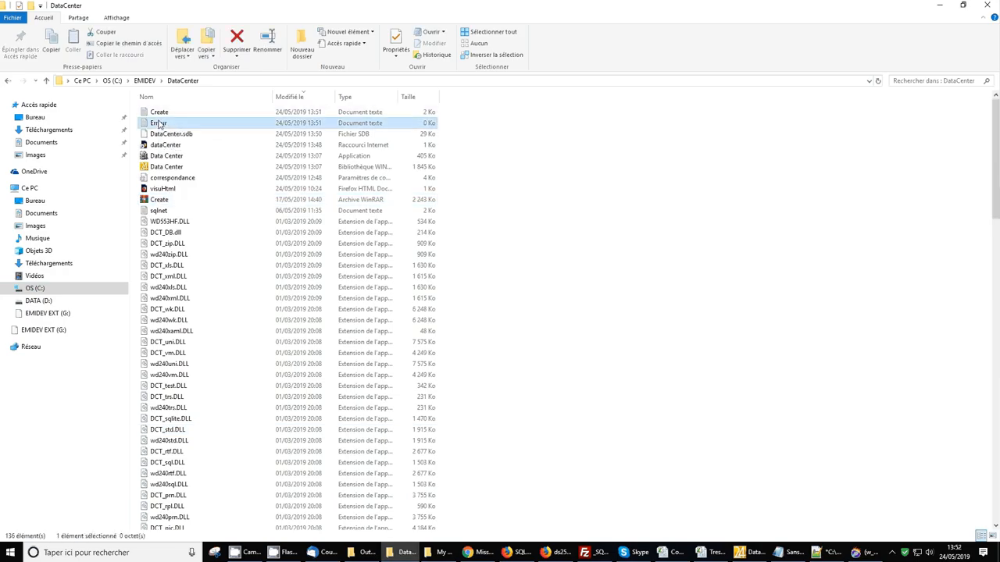
double_click(159, 111)
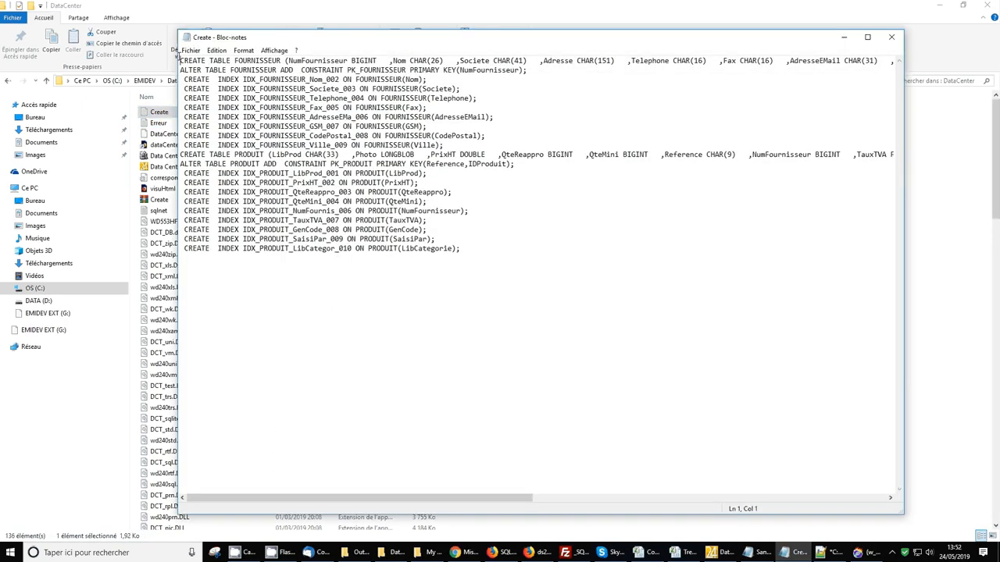
left_click_drag(179, 60, 633, 256)
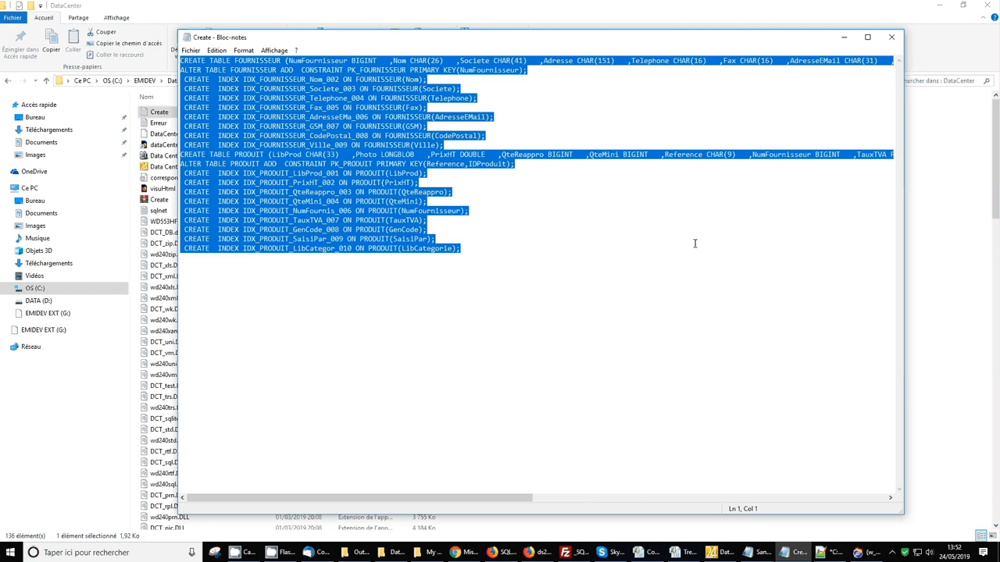
left_click(892, 36)
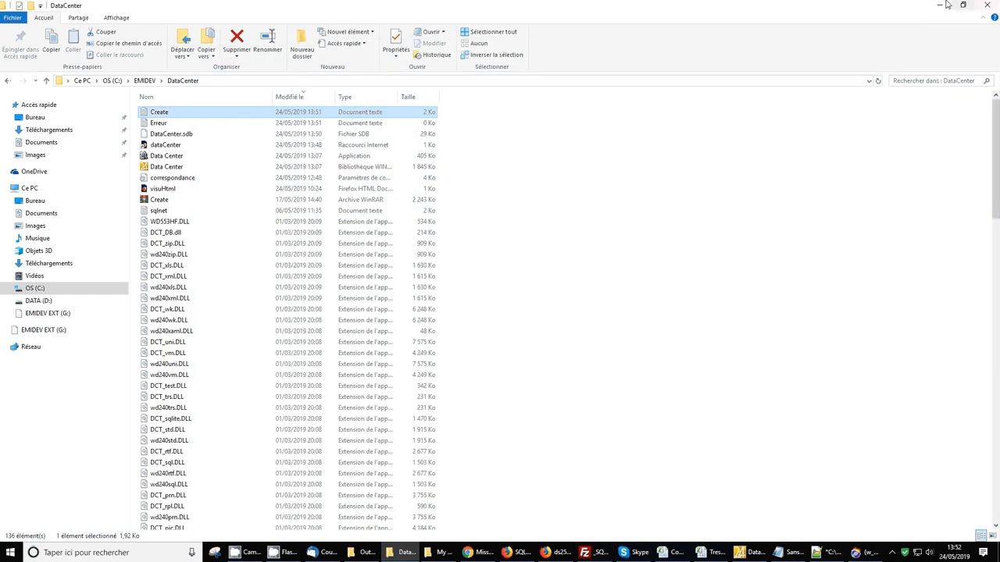
Open the TESTS database in phpMyAdmin and browse FOURNISSEUR to confirm it has no rows
left_click(939, 4)
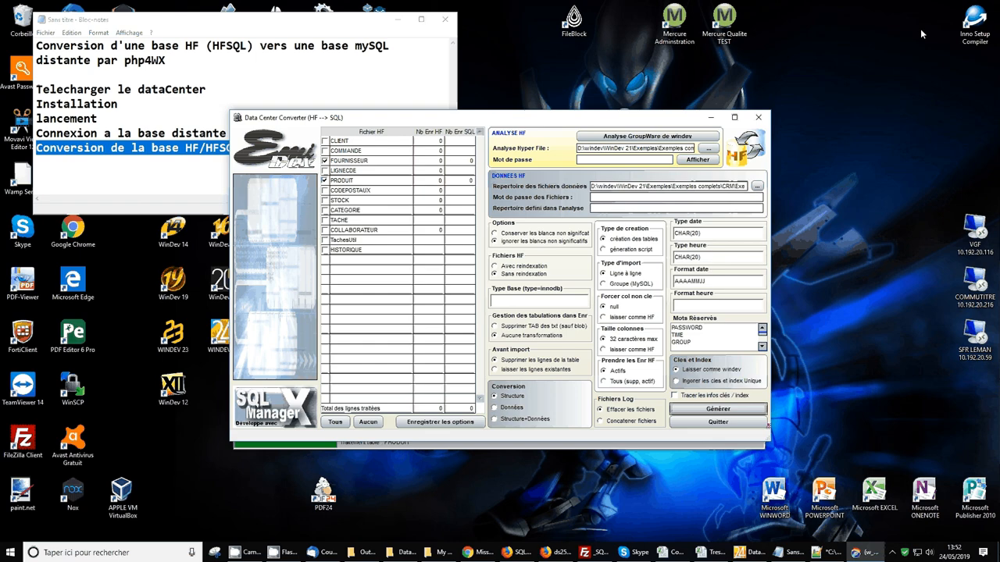
left_click(555, 552)
left_click(181, 432)
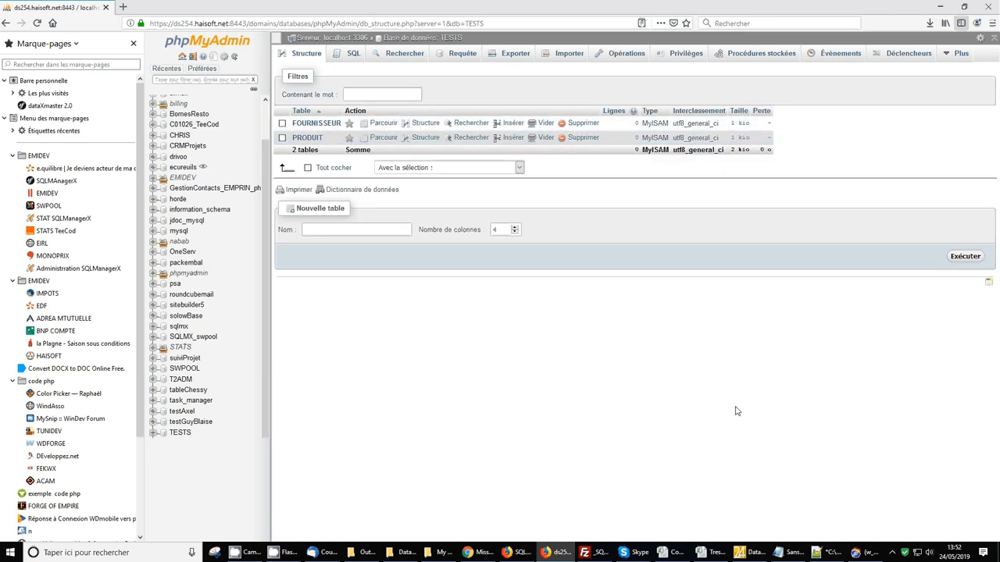
left_click(859, 554)
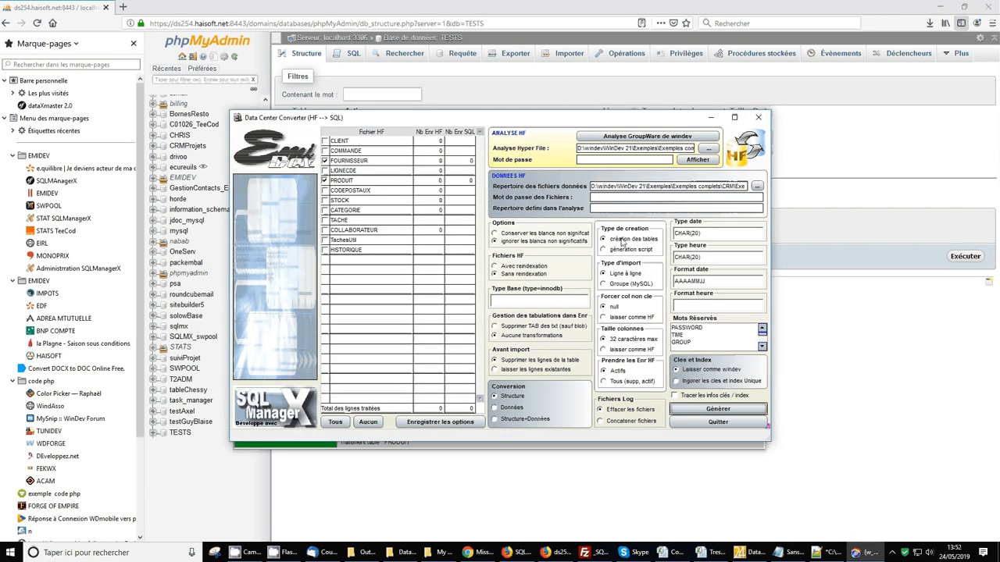
left_click(465, 93)
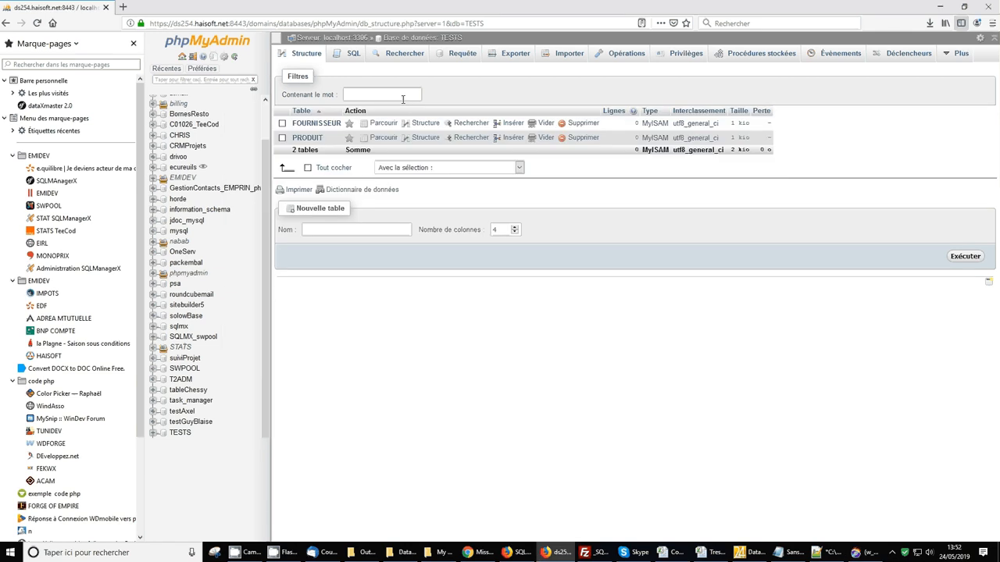
left_click(317, 125)
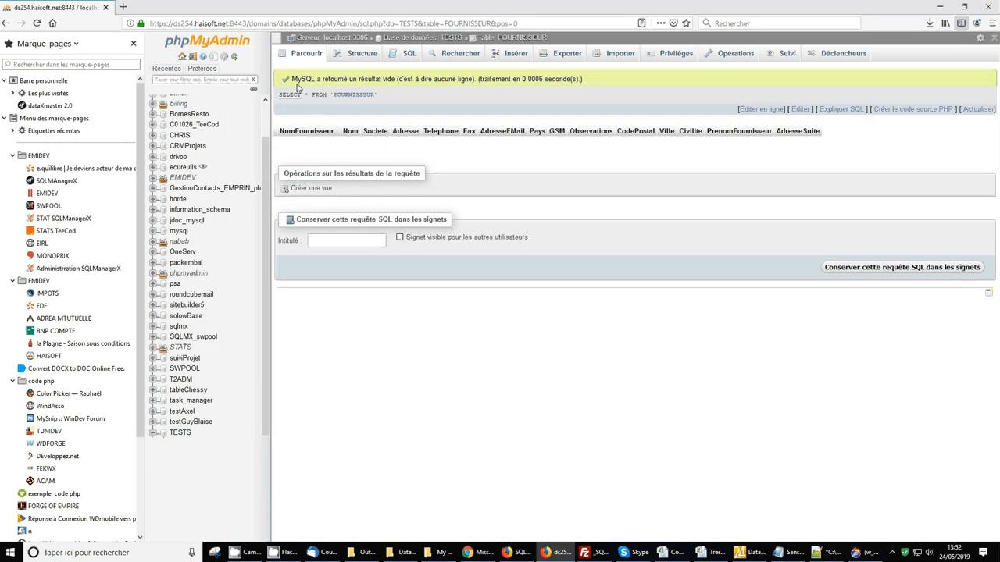
left_click(181, 434)
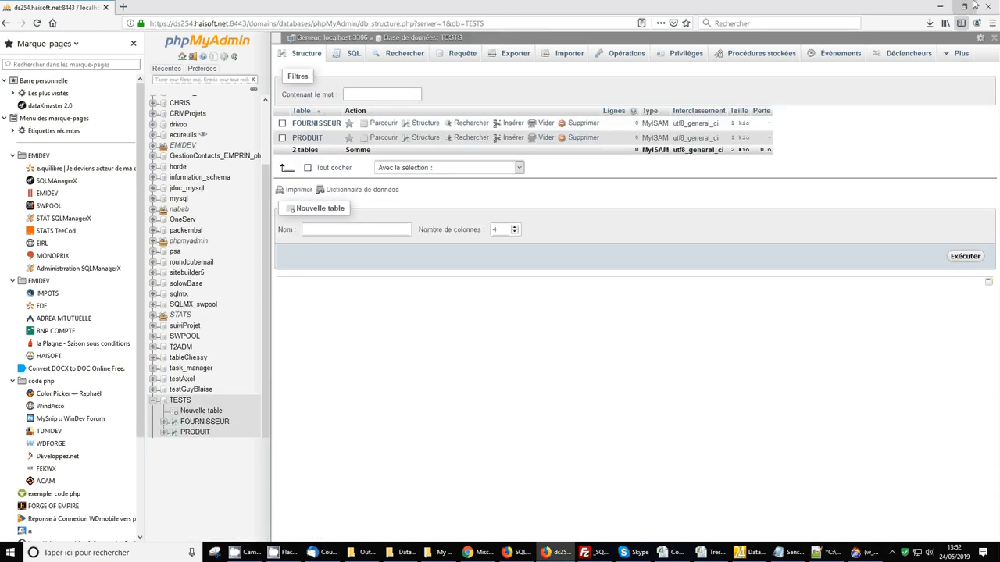
left_click(941, 6)
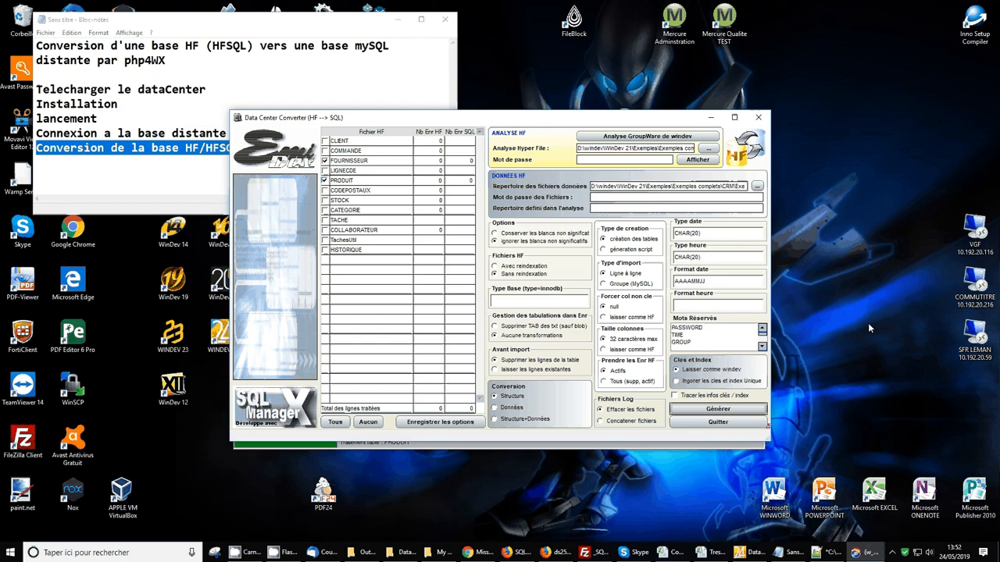
Switch conversion to 'Données' and import, giving 5 FOURNISSEUR and 29 PRODUIT records
left_click(506, 409)
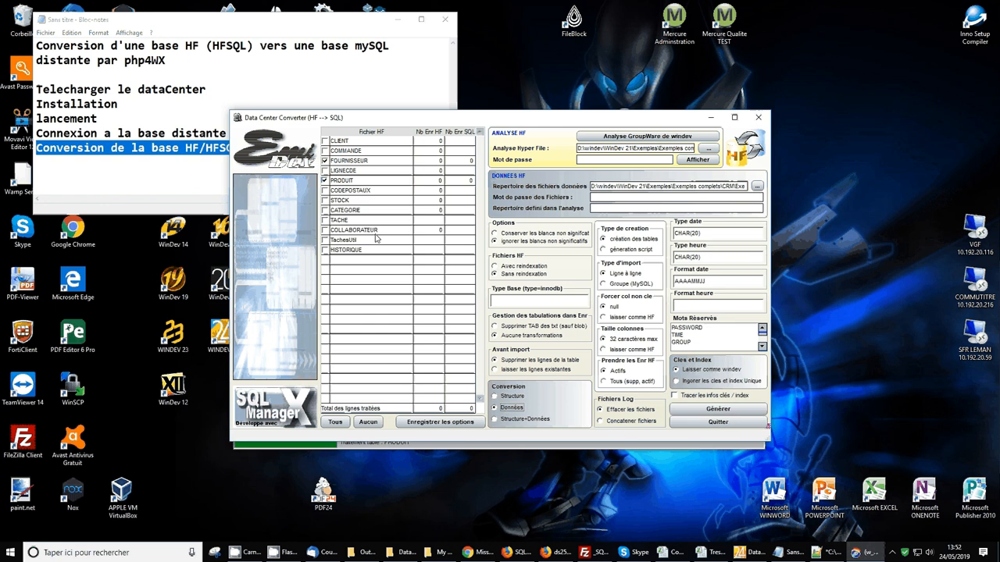
left_click(612, 185)
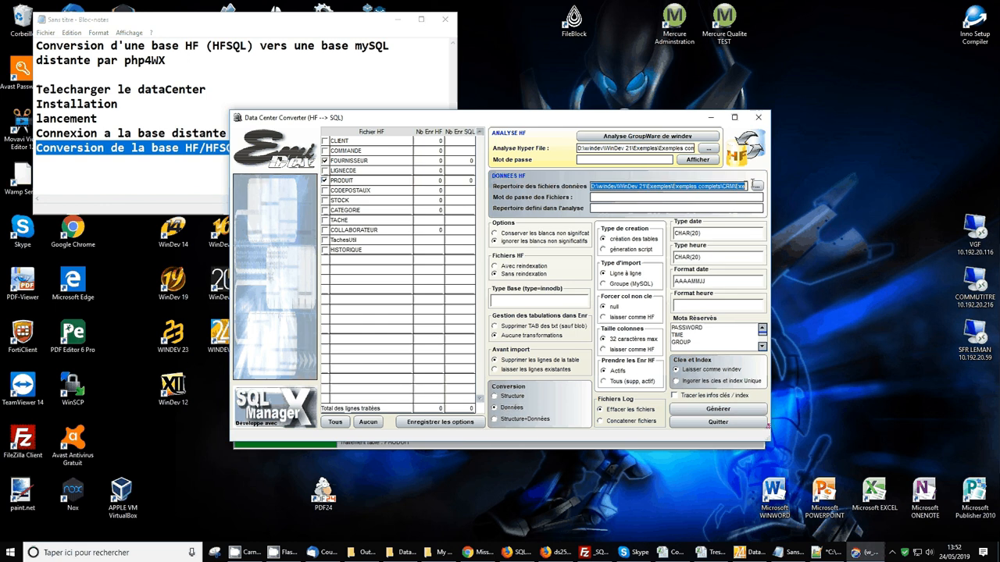
left_click(718, 410)
left_click(474, 296)
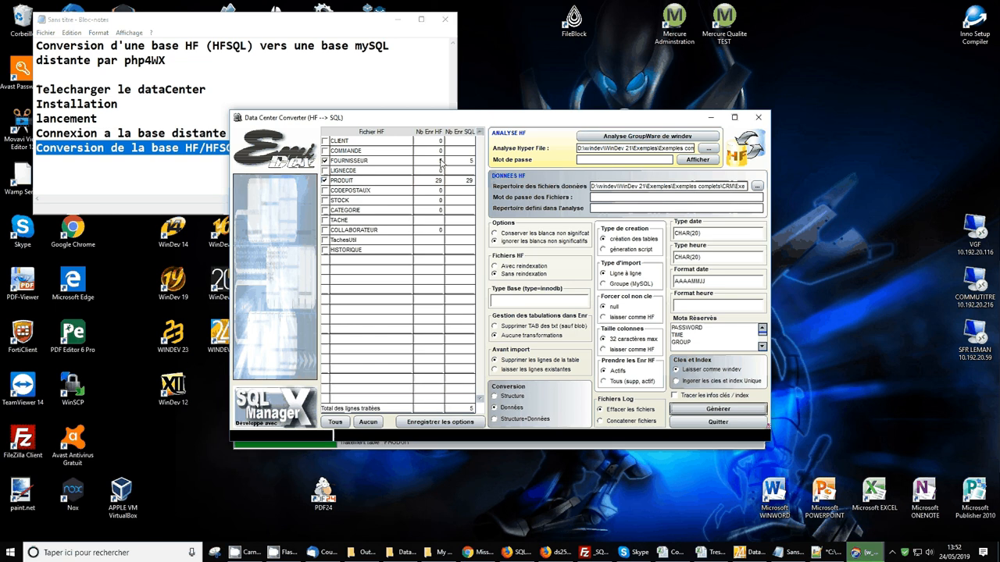
key("Return")
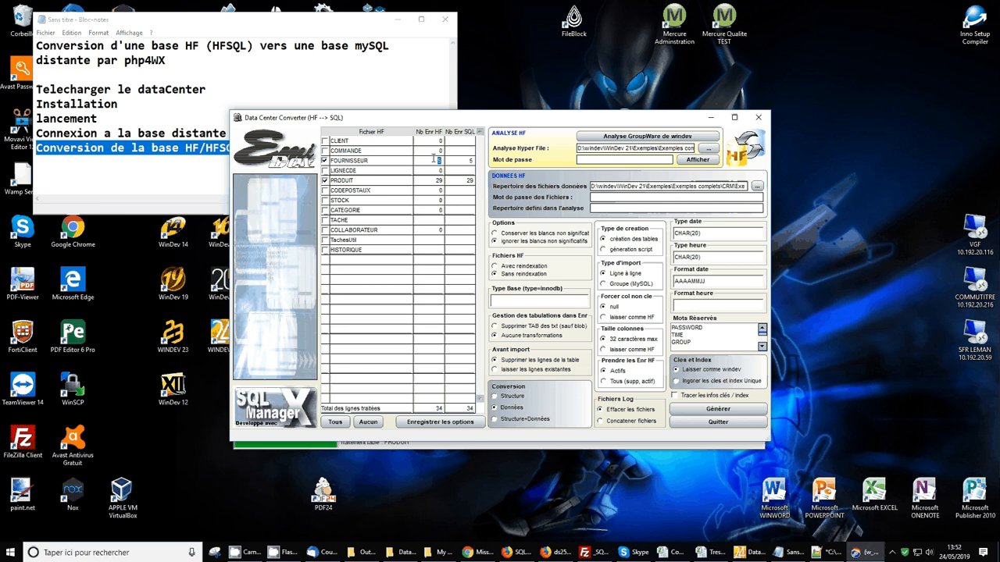
left_click_drag(465, 160, 476, 160)
double_click(436, 181)
left_click(555, 551)
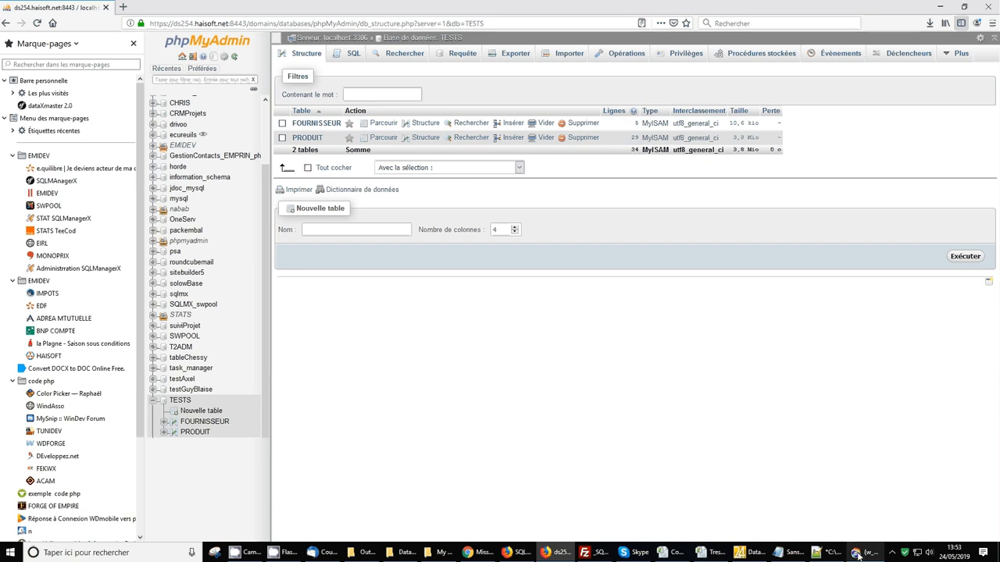
left_click(941, 9)
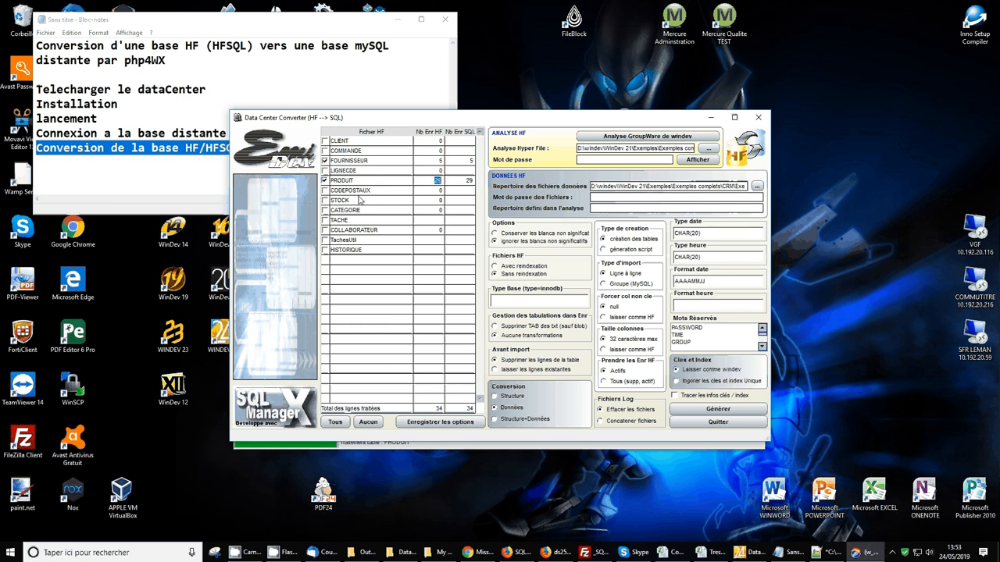
Rerun the data conversion with only FOURNISSEUR selected, then switch to phpMyAdmin
left_click(368, 422)
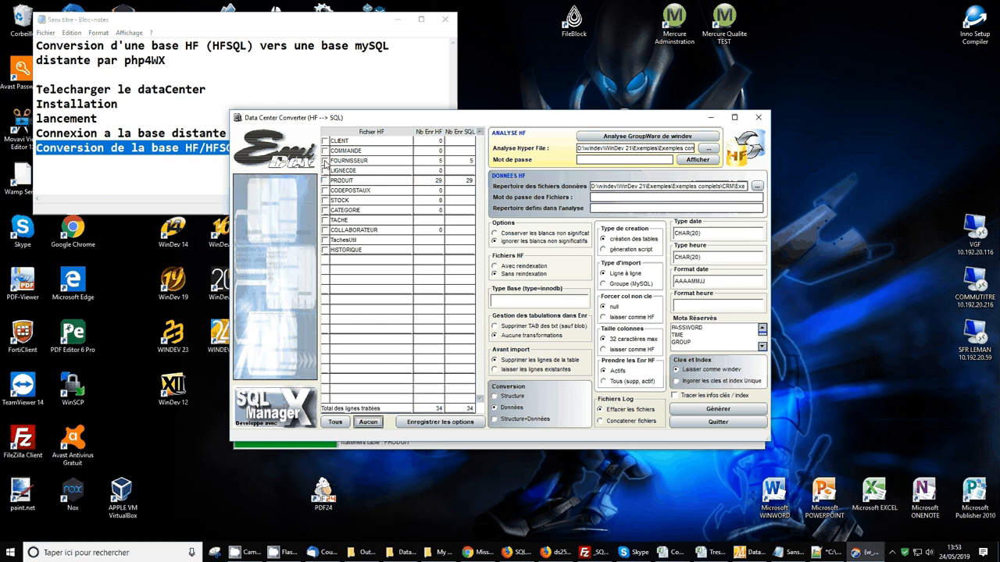
left_click(325, 161)
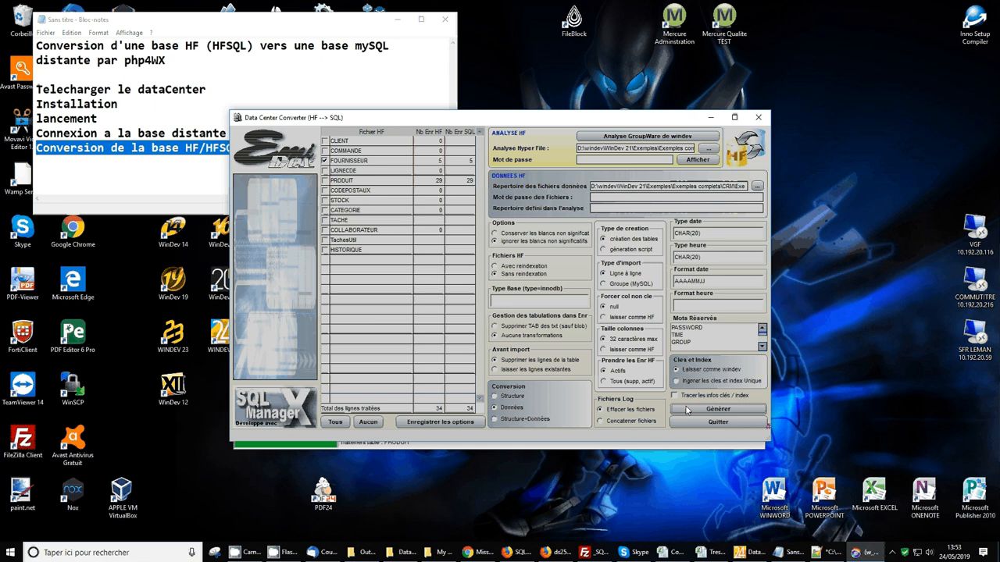
left_click(686, 411)
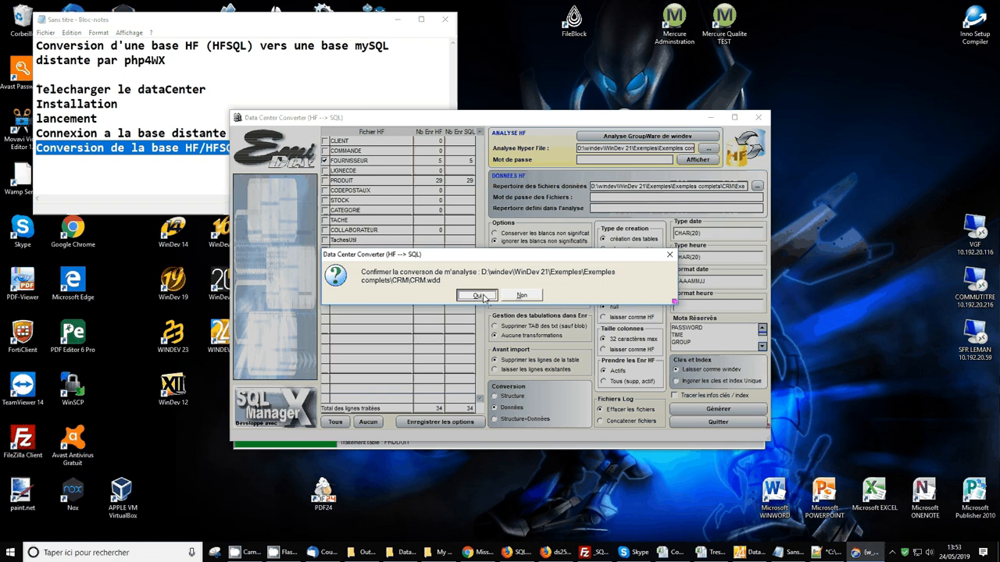
left_click(478, 296)
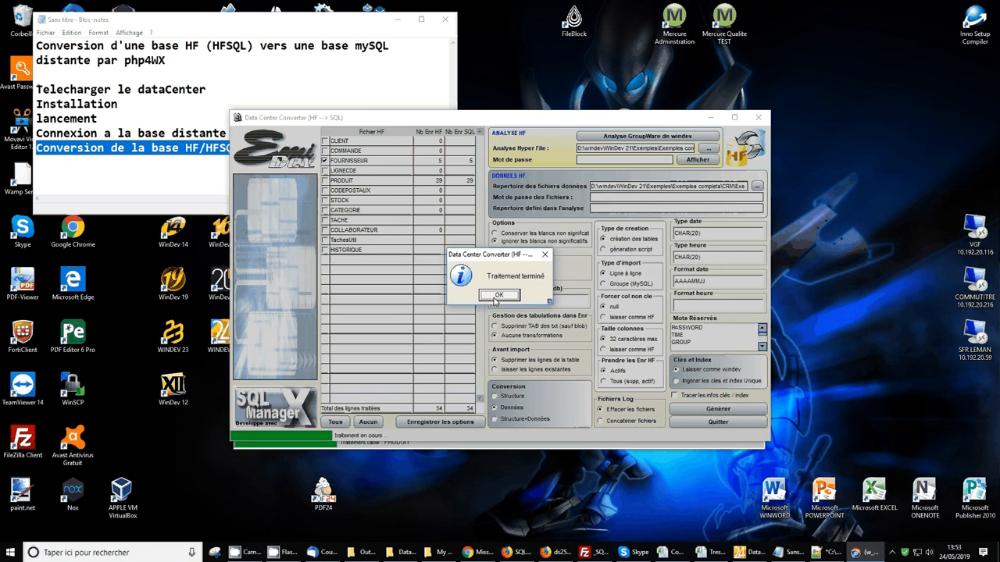
left_click(496, 298)
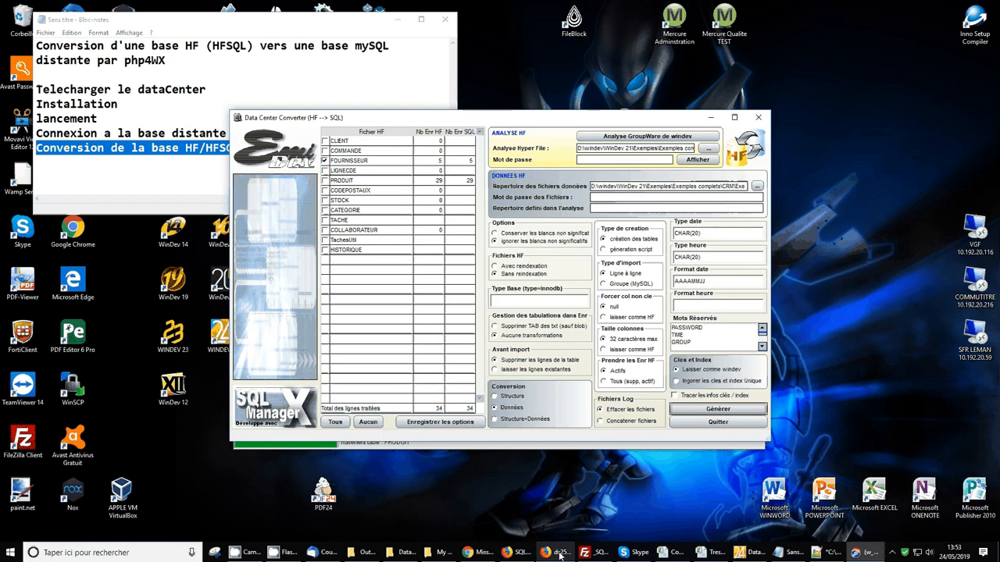
left_click(559, 552)
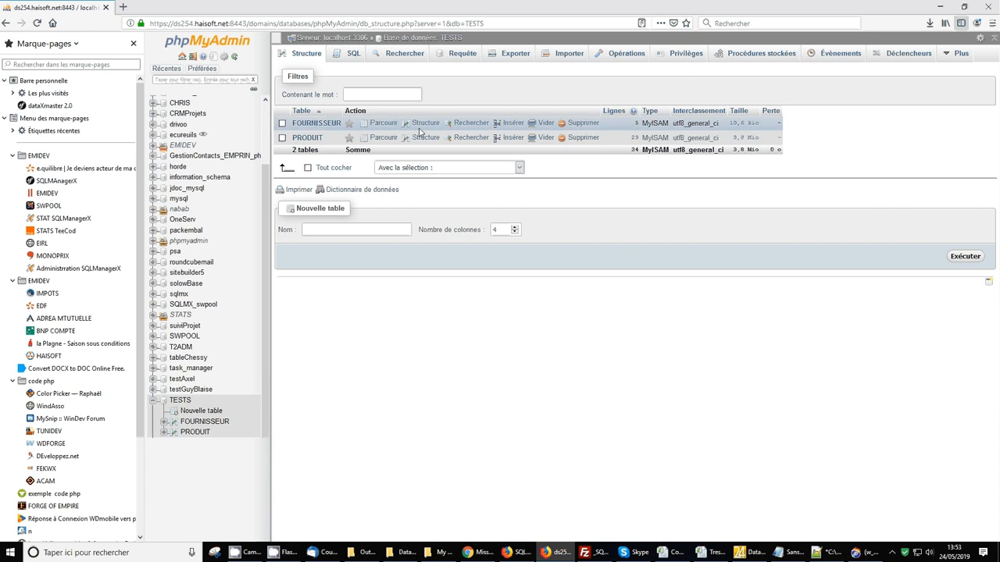
Browse FOURNISSEUR's 5 rows, then set the converter to 'laisser les lignes existantes'
left_click(317, 124)
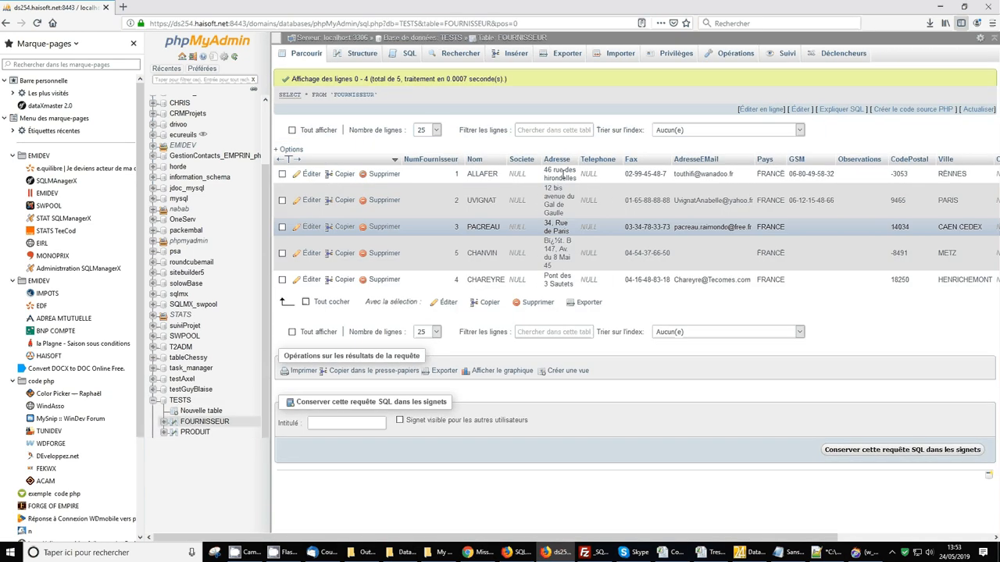
left_click(938, 6)
left_click(522, 371)
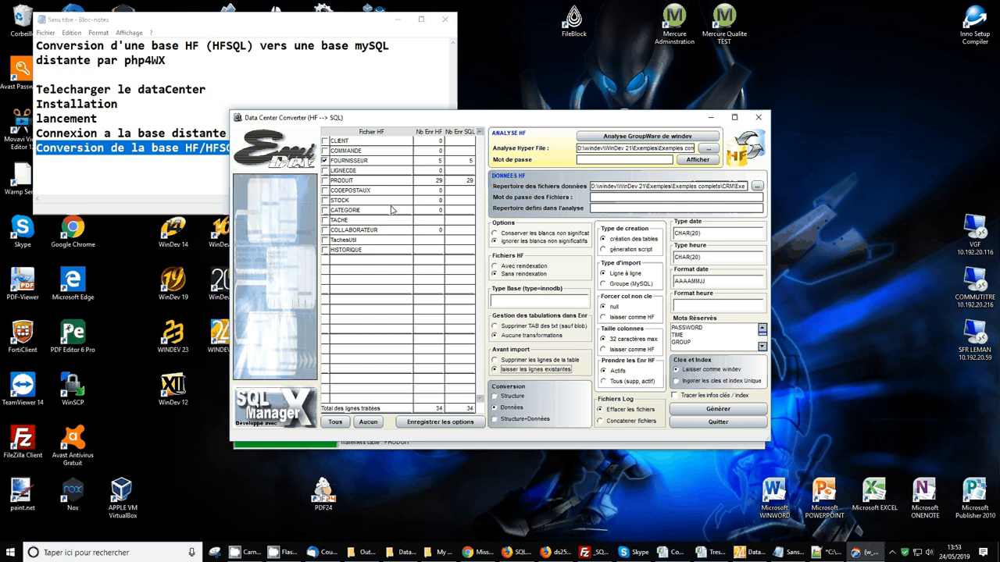
Rerun the import keeping existing rows, review the duplicate-key errors, and reload FOURNISSEUR
left_click(697, 413)
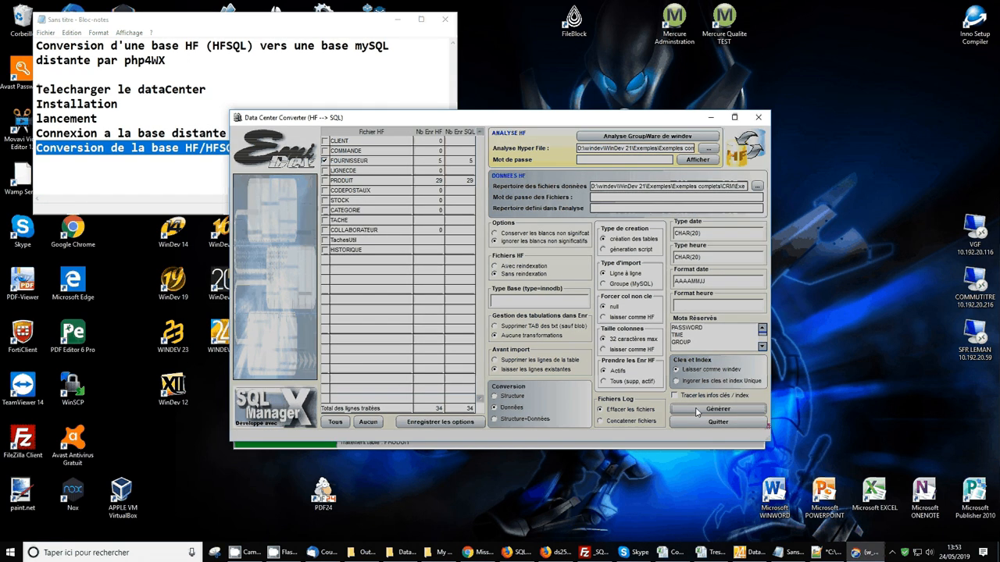
left_click(476, 296)
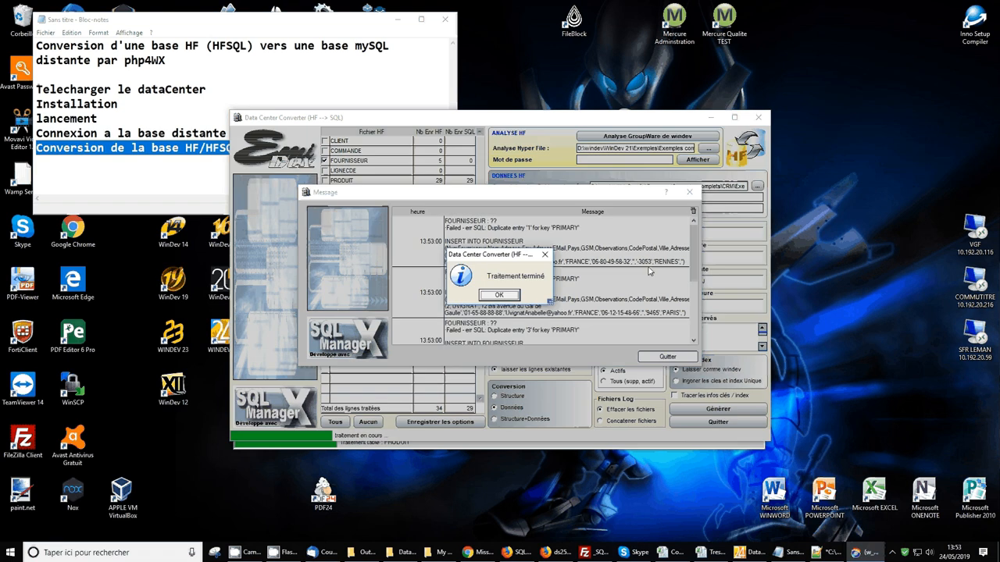
left_click(498, 294)
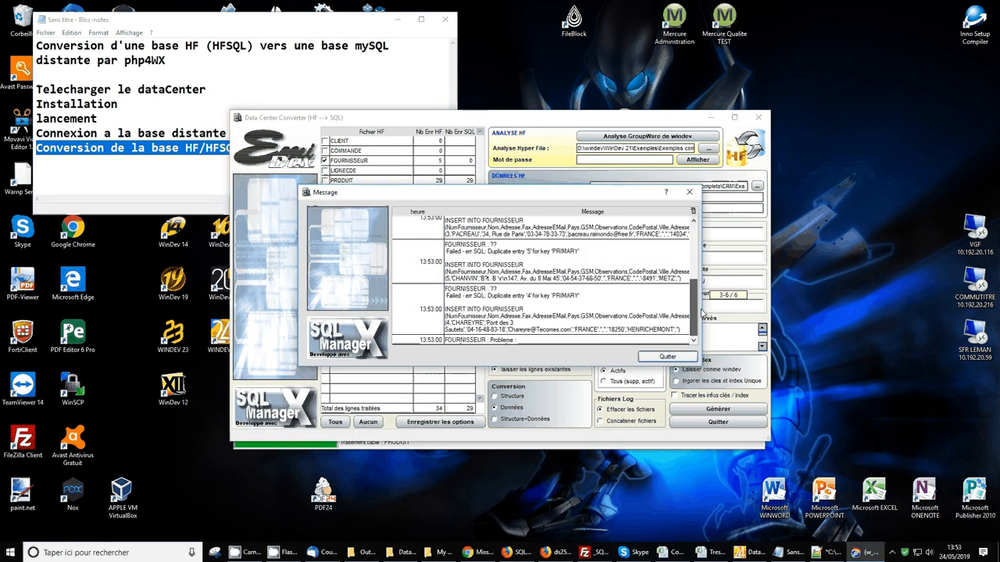
left_click_drag(701, 309, 699, 250)
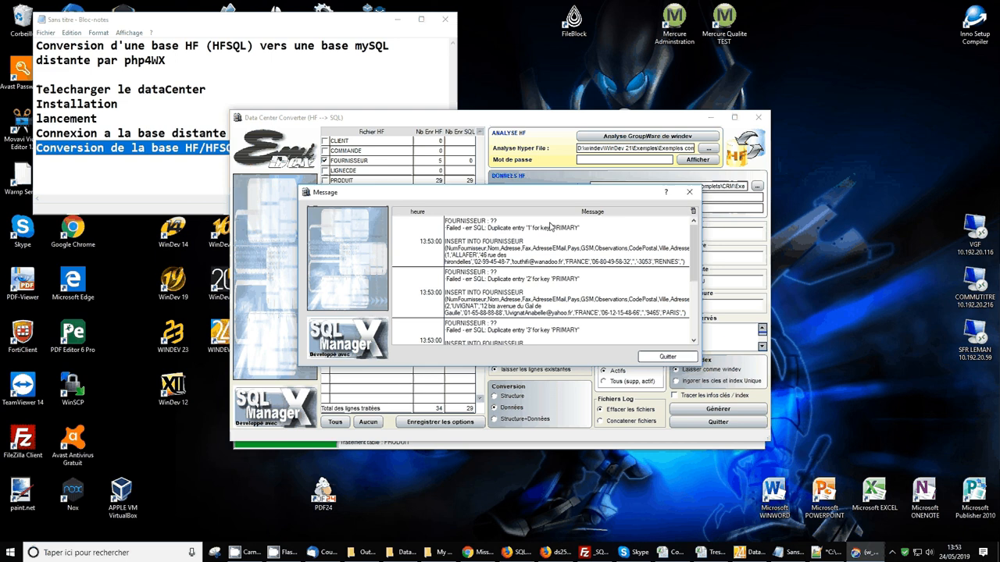
left_click(654, 357)
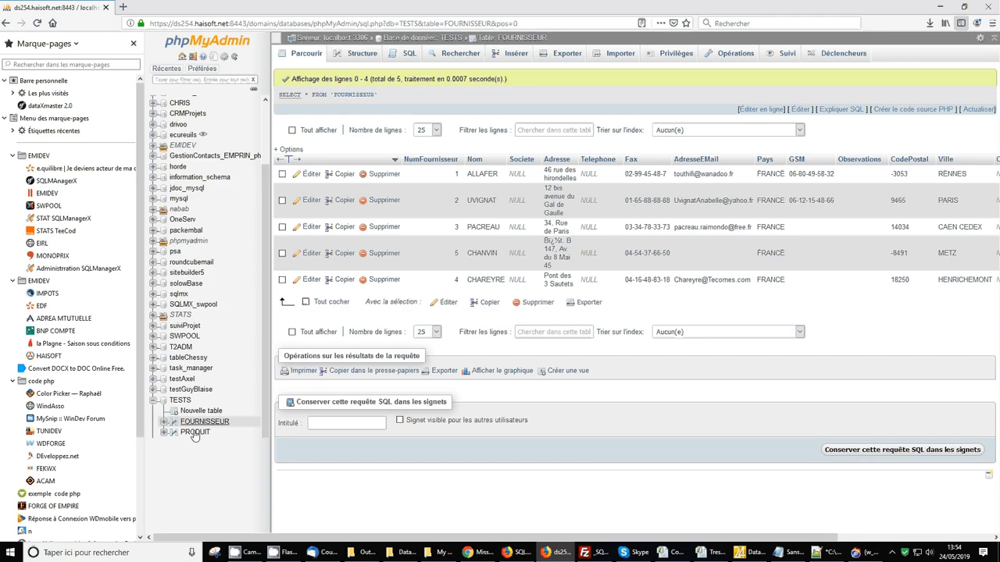
left_click(202, 422)
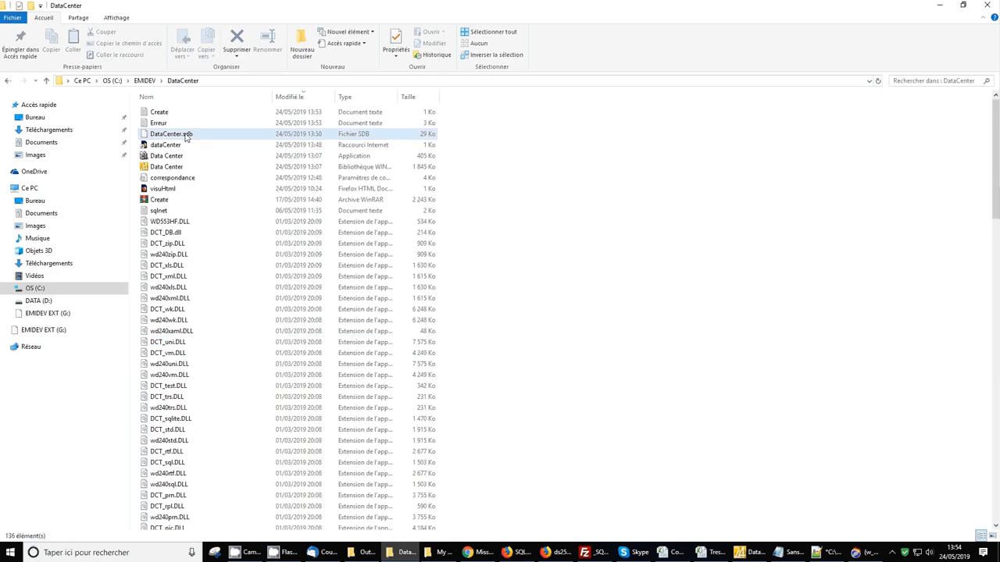
Read the Erreur log's duplicate-entry INSERT failures for FOURNISSEUR in Notepad, then close it
double_click(156, 124)
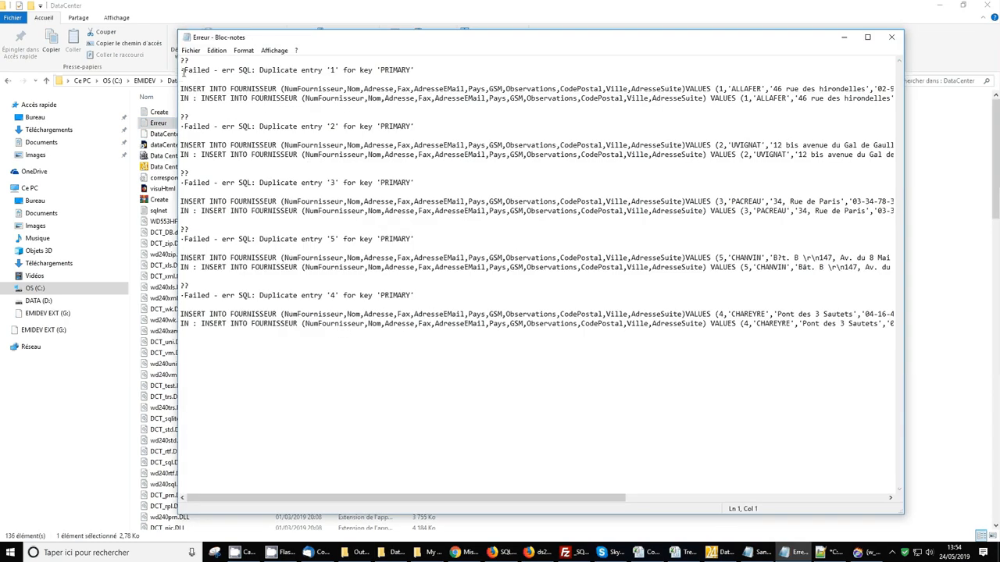
left_click_drag(184, 72, 475, 72)
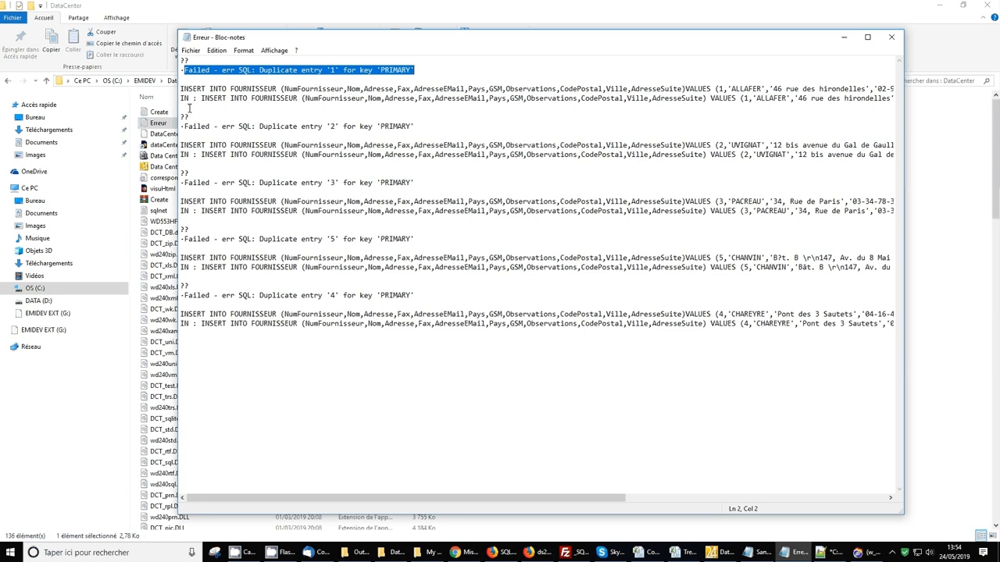
left_click_drag(191, 109, 186, 79)
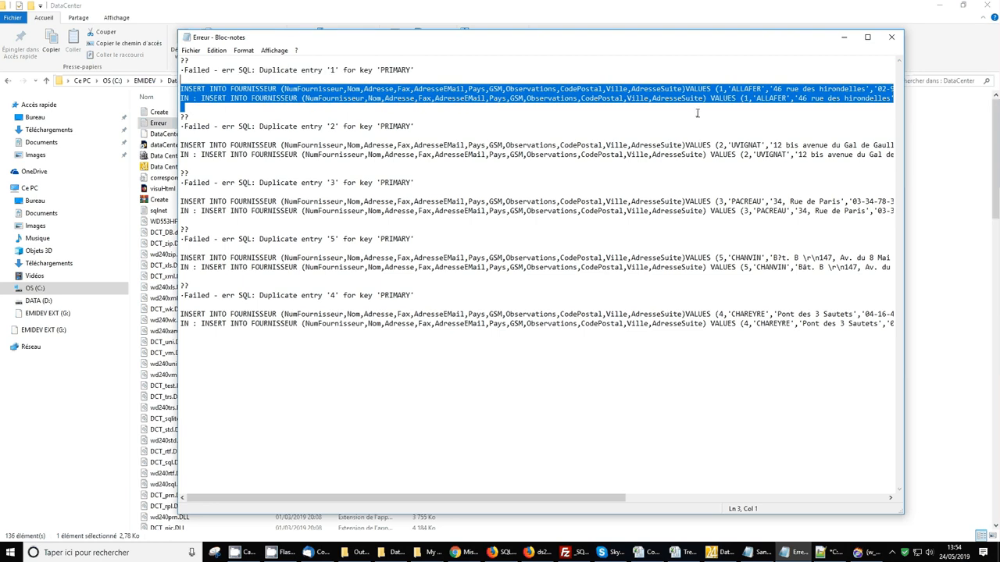
left_click(890, 39)
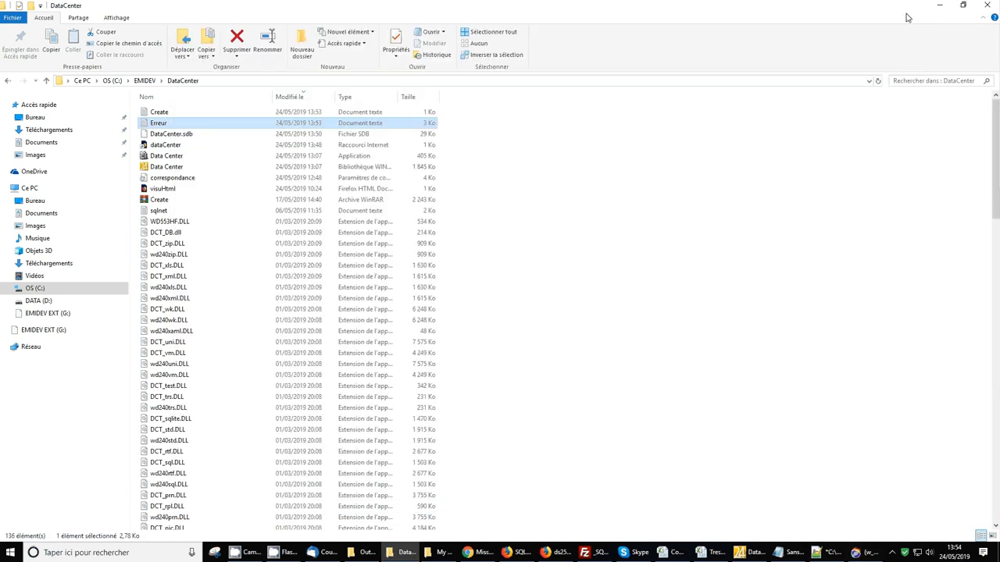
left_click(939, 6)
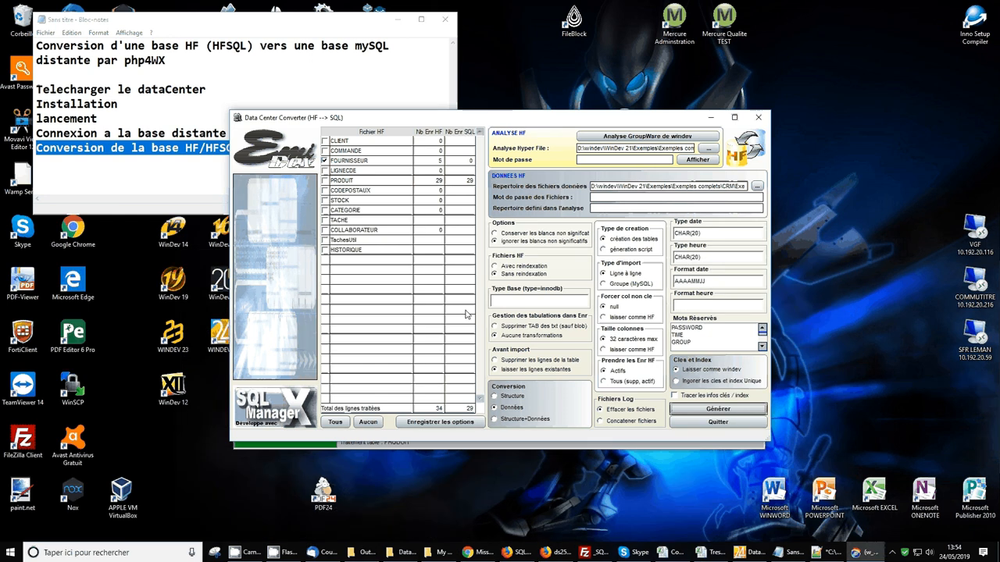
Re-import with 'Supprimer les lignes de la table' selected, restoring 5 FOURNISSEUR records
left_click(495, 360)
left_click(697, 409)
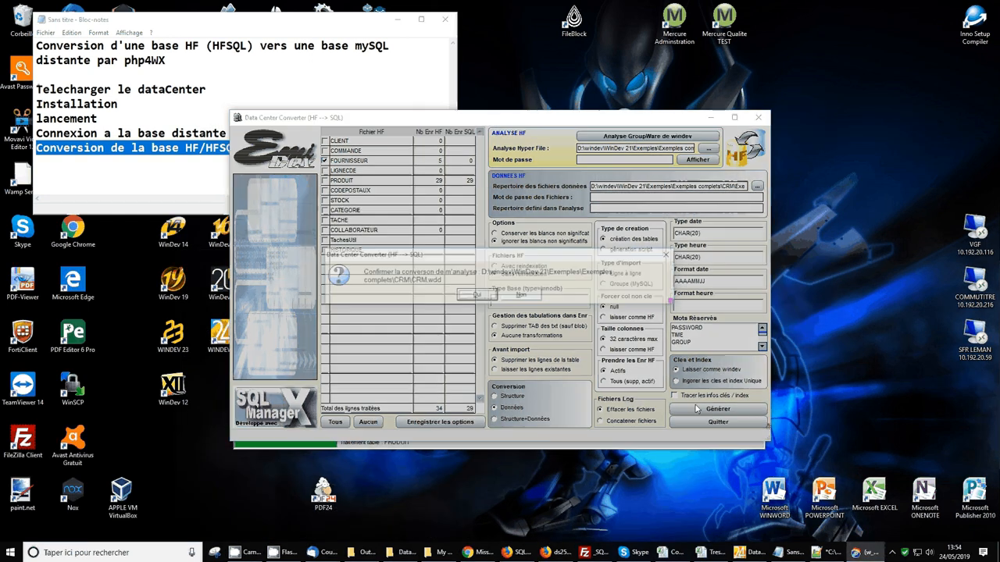
left_click(469, 296)
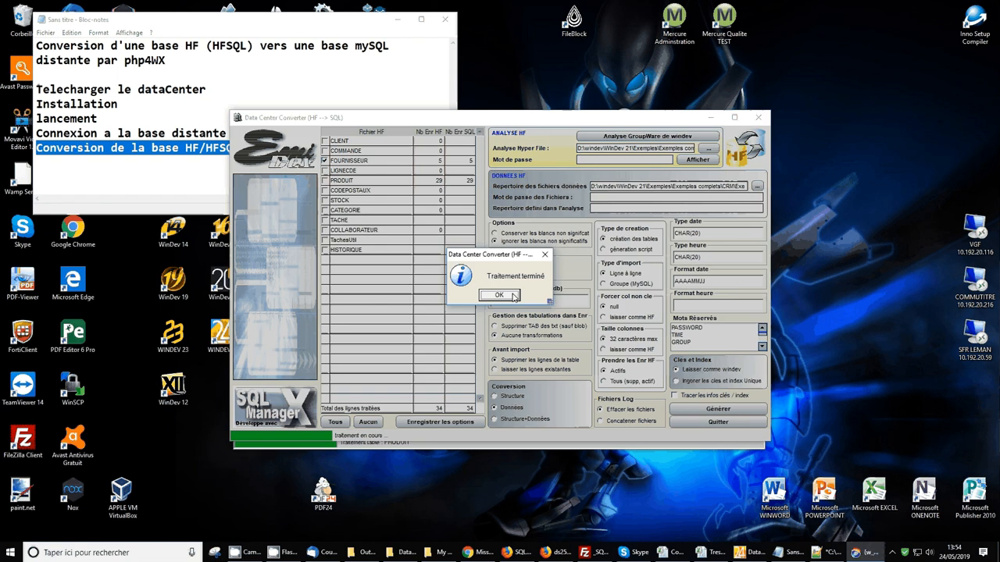
left_click(512, 296)
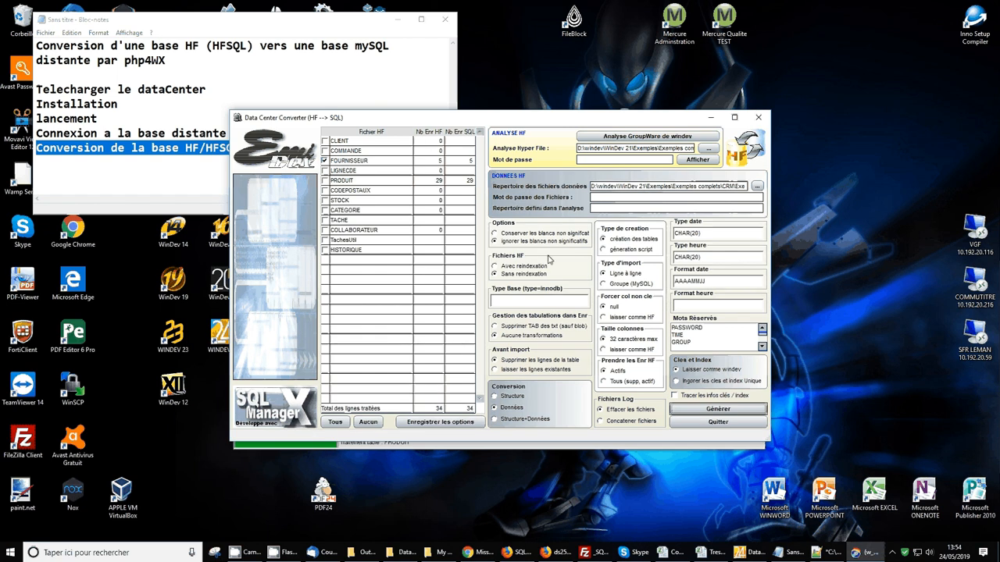
Review the Create script's five FOURNISSEUR INSERT statements, then set conversion to Structure+Données
left_click(402, 552)
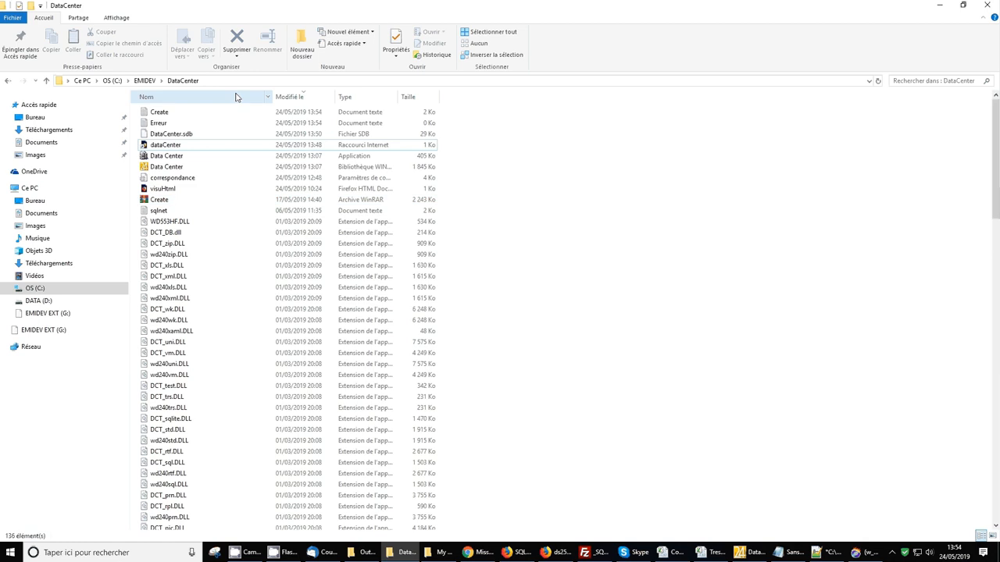
double_click(184, 116)
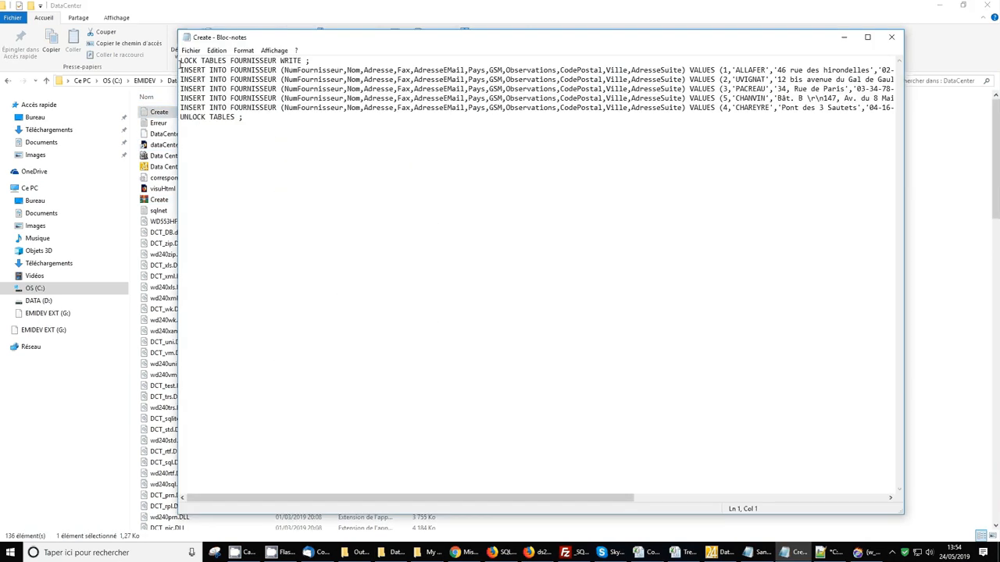
left_click_drag(181, 69, 185, 118)
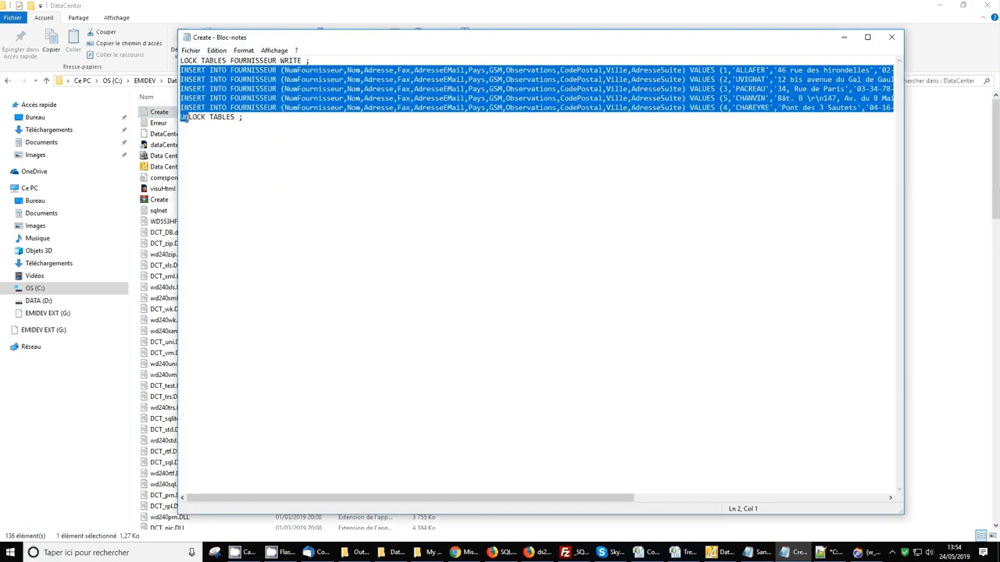
left_click_drag(374, 497, 629, 519)
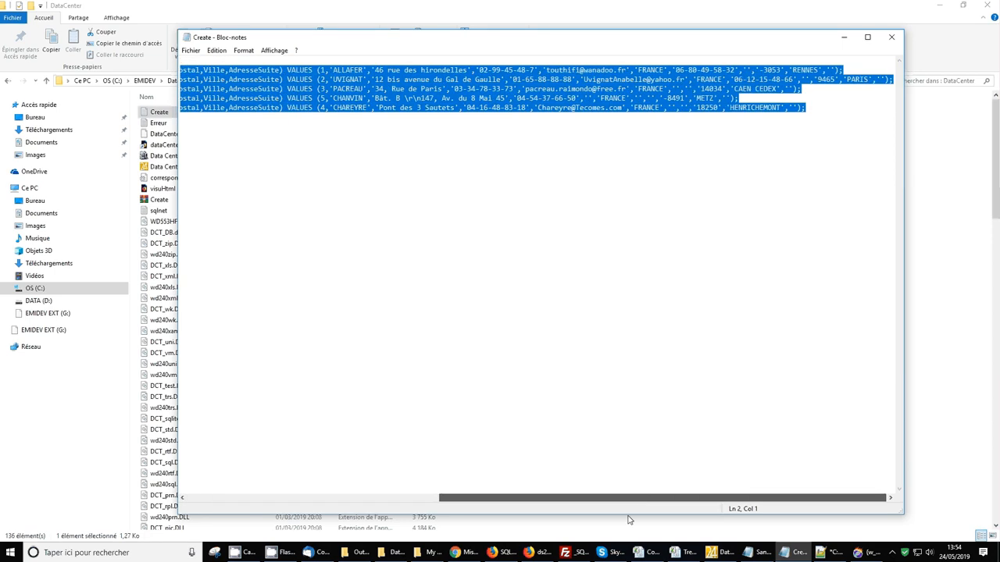
left_click(889, 37)
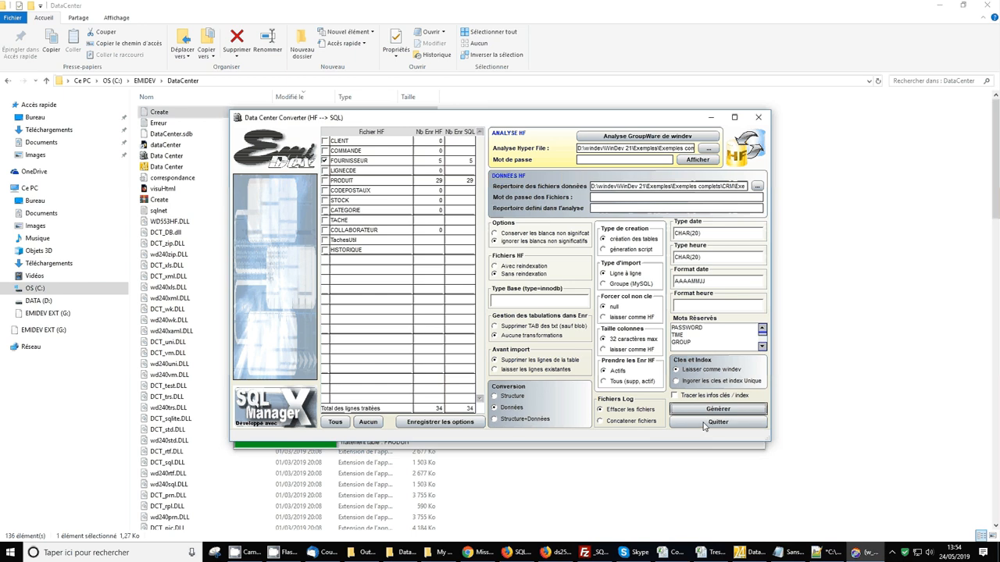
left_click(509, 420)
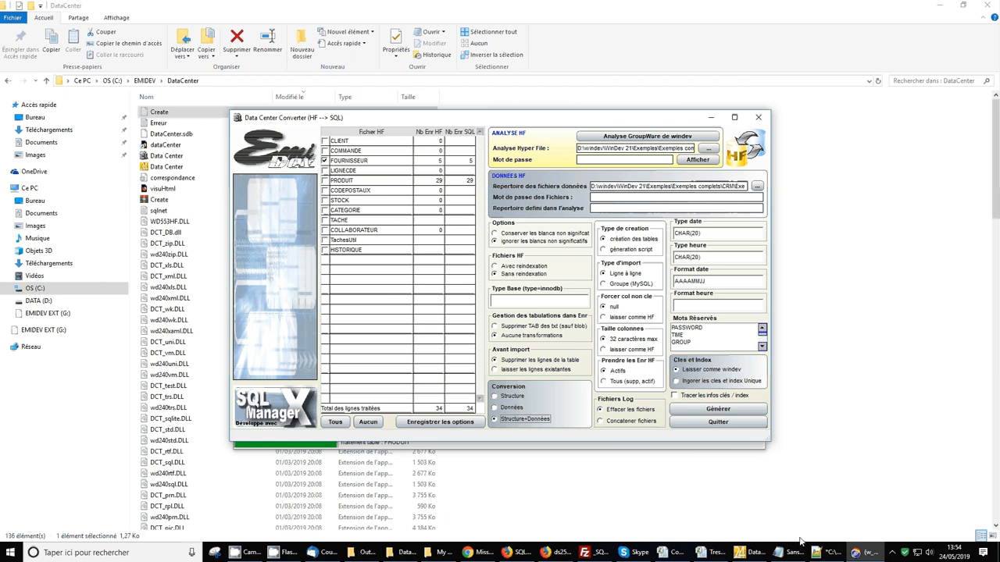
left_click(557, 553)
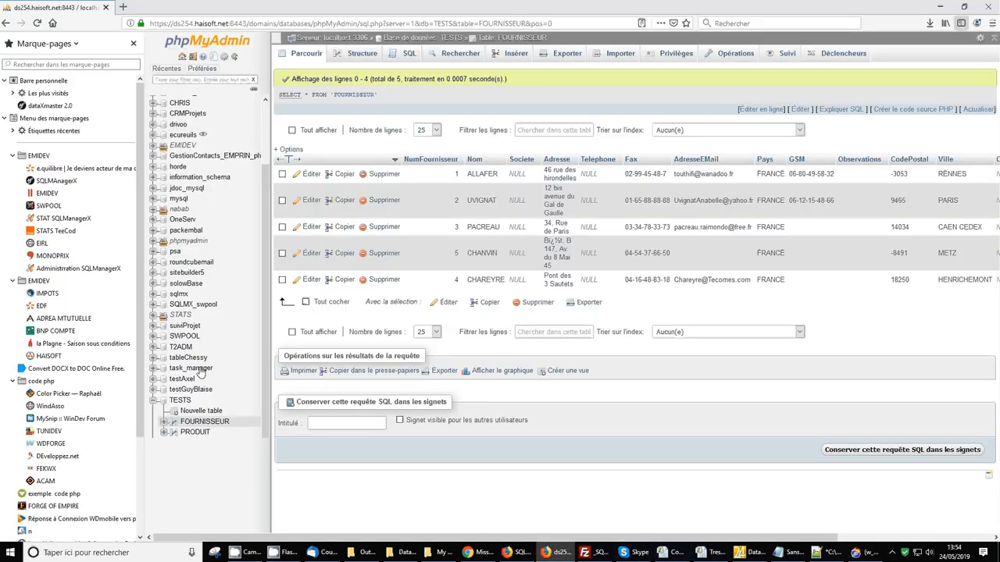
Drop the FOURNISSEUR table from the TESTS database in phpMyAdmin, leaving only PRODUIT
left_click(188, 422)
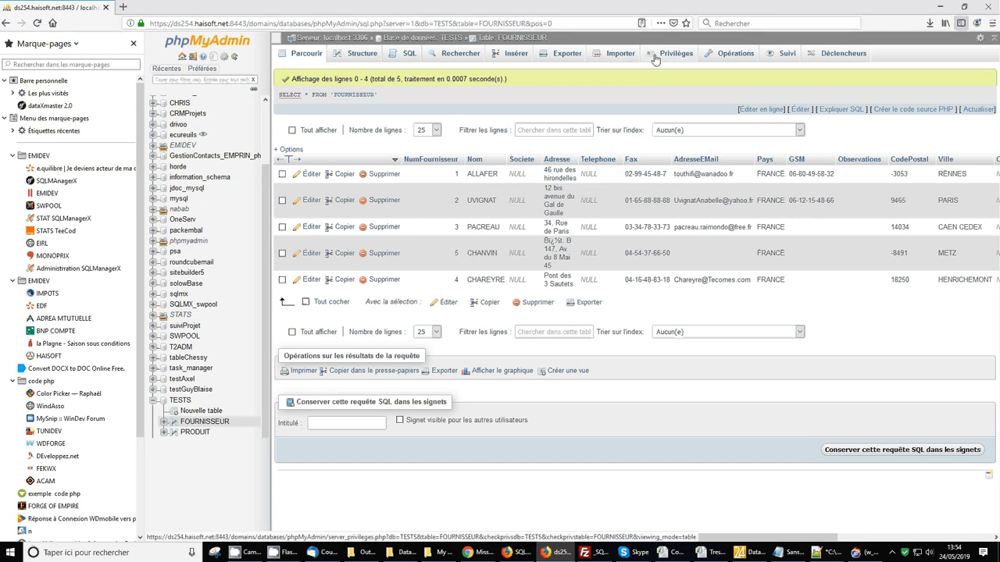
left_click(734, 55)
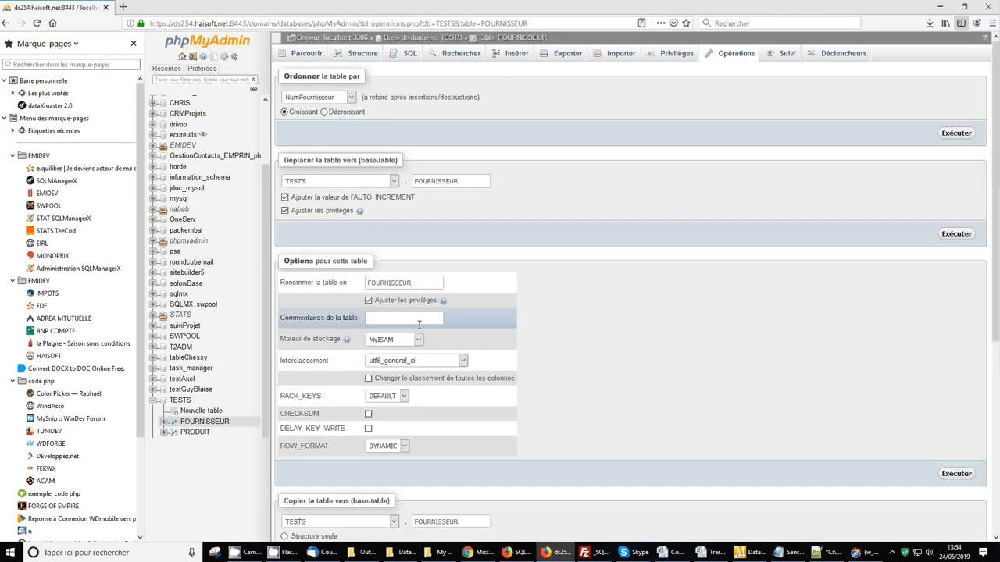
scroll(419, 324, "down", 4)
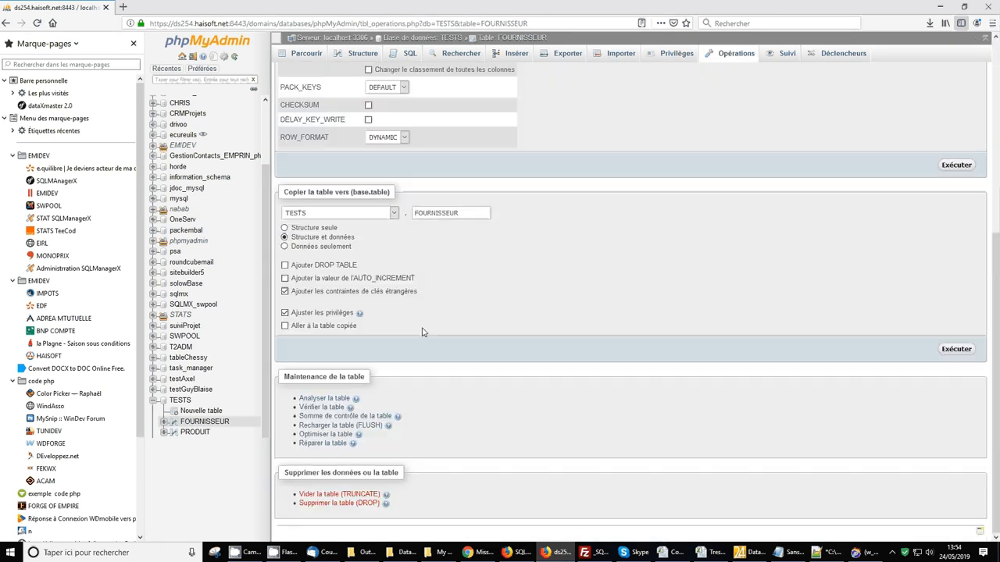
left_click(319, 504)
left_click(579, 333)
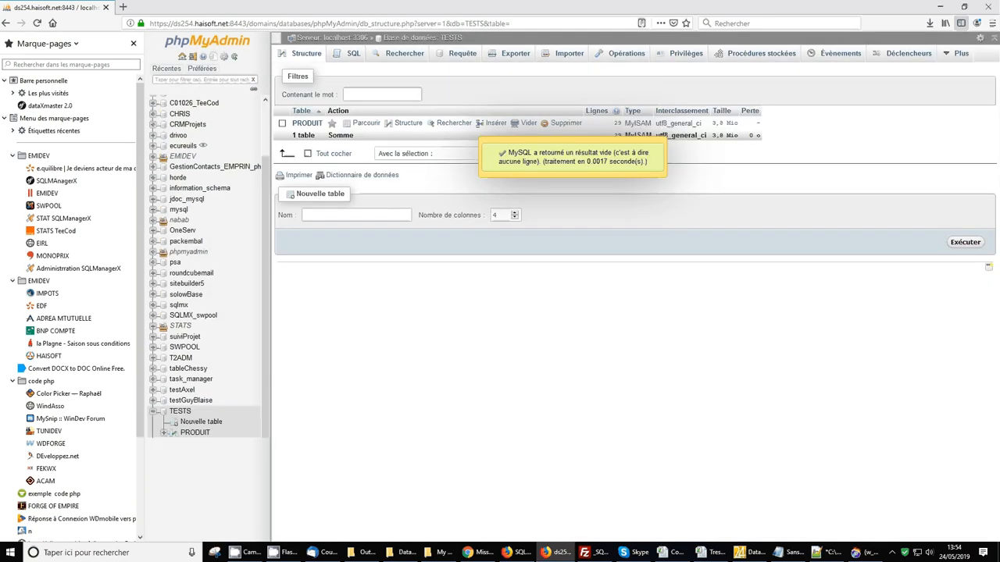
left_click(942, 6)
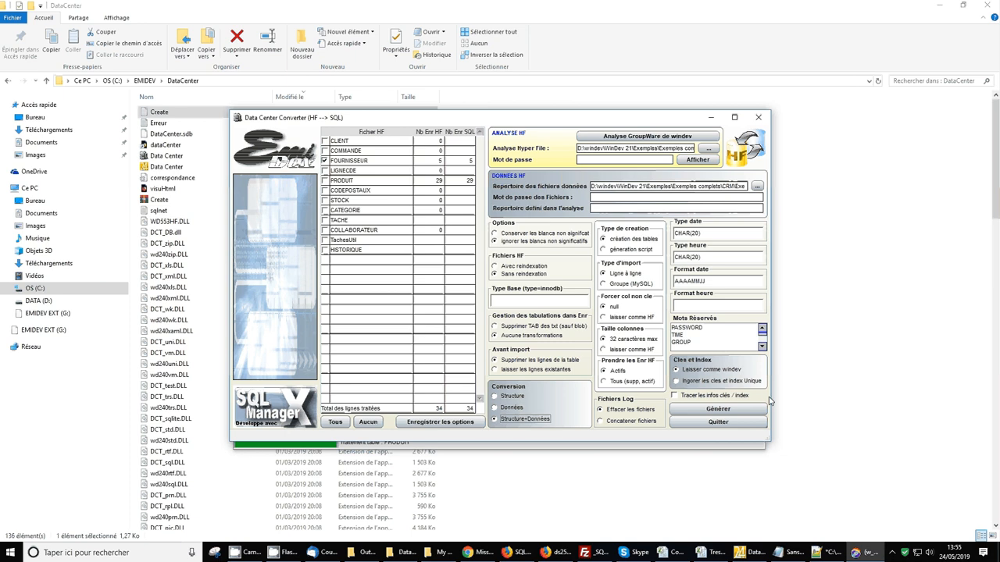
Run the structure-plus-data conversion into MySQL and acknowledge 'Traitement terminé'
left_click(732, 412)
key("Return")
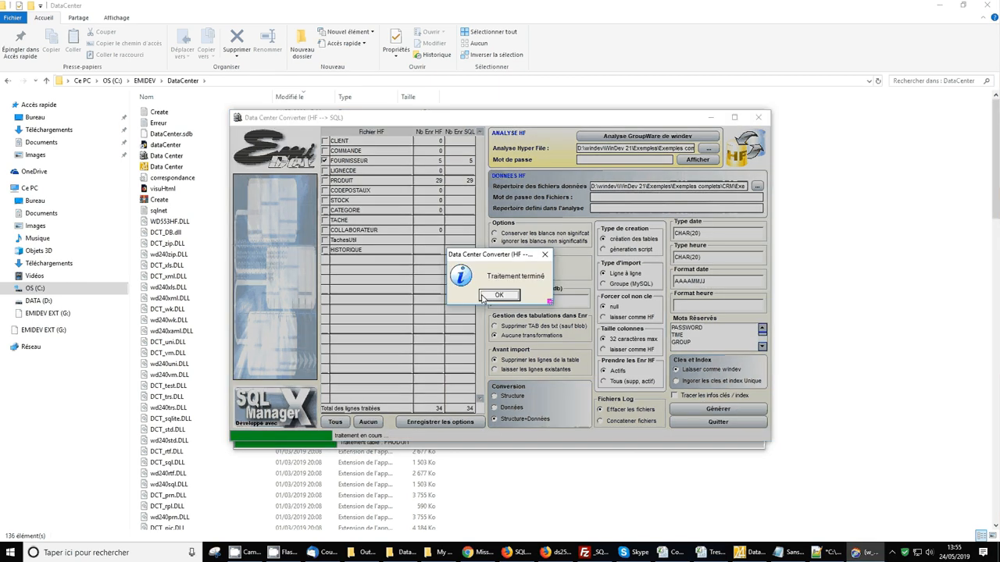
left_click(483, 297)
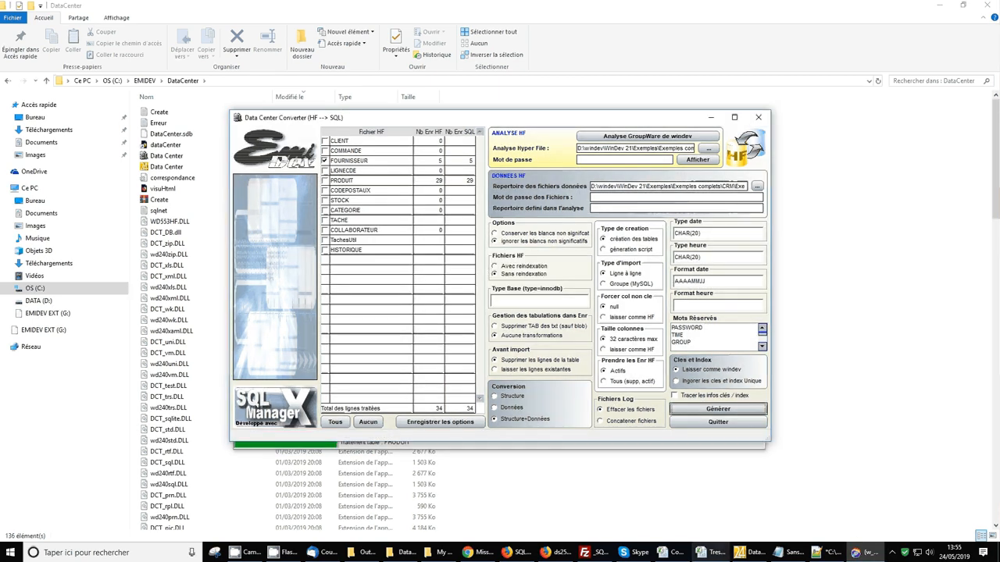
left_click(553, 553)
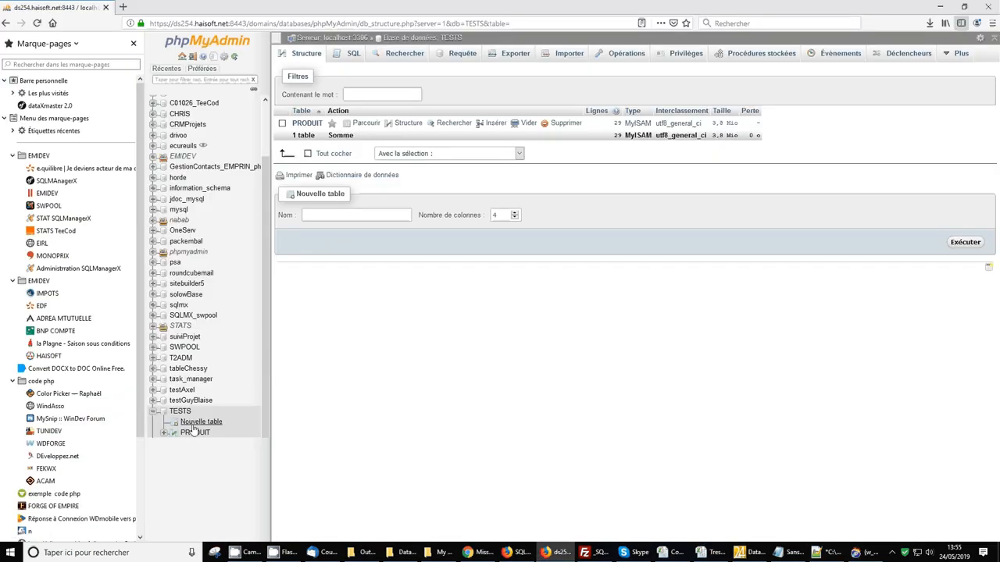
Refresh the TESTS table list and browse the recreated FOURNISSEUR table's 5 rows
left_click(179, 411)
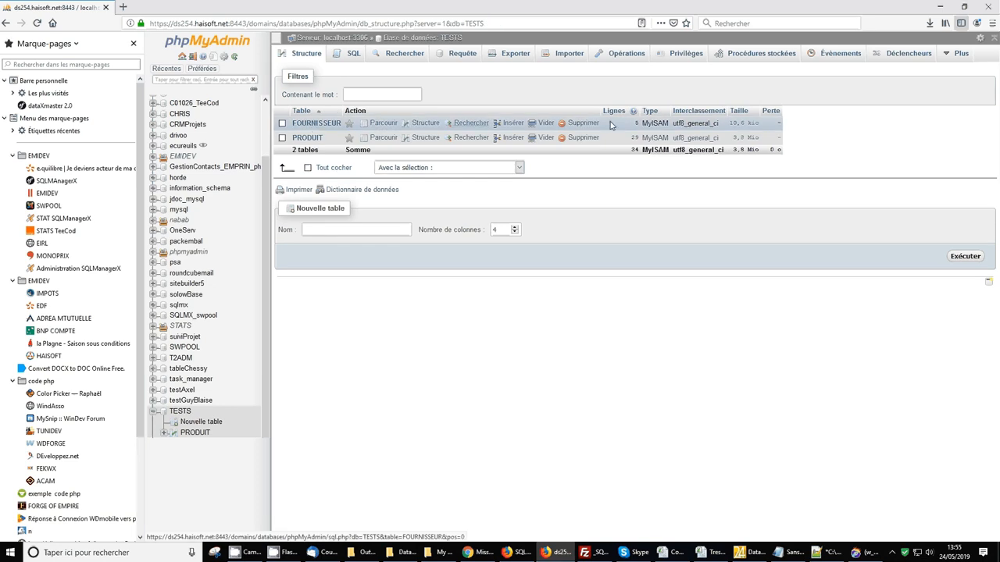
left_click(317, 123)
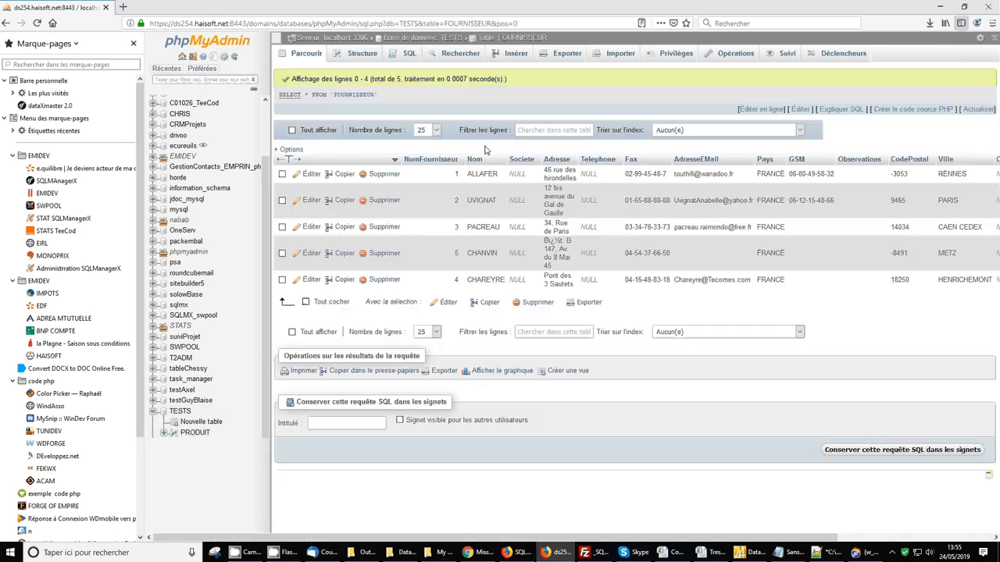
left_click(873, 554)
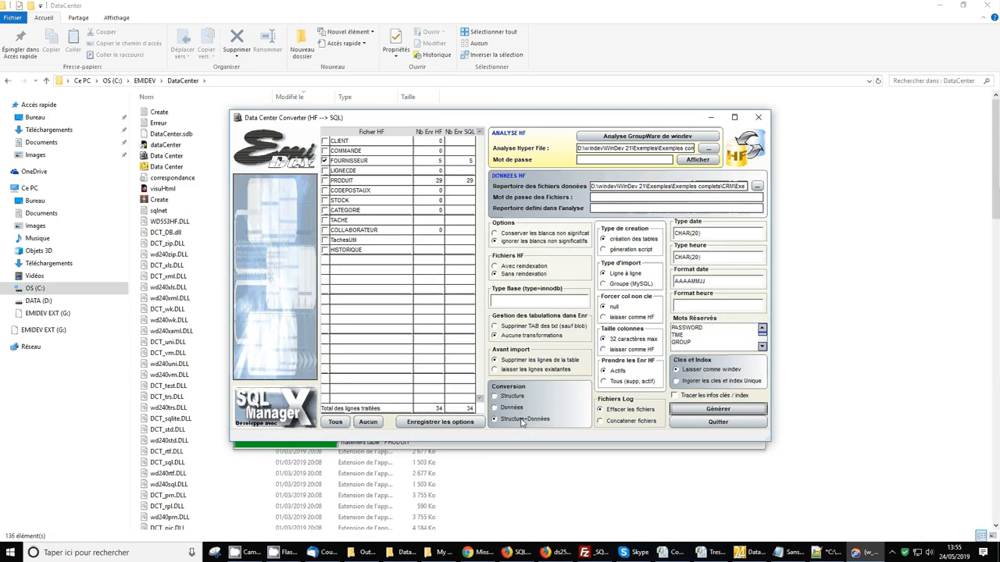
Open the newly generated Create script in Notepad
left_click(403, 555)
left_click(158, 113)
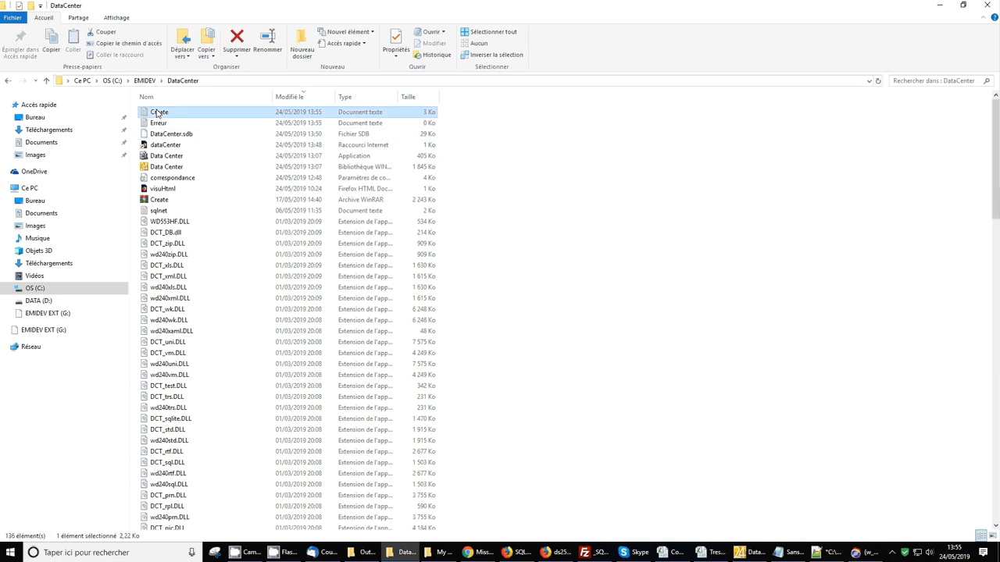
double_click(158, 113)
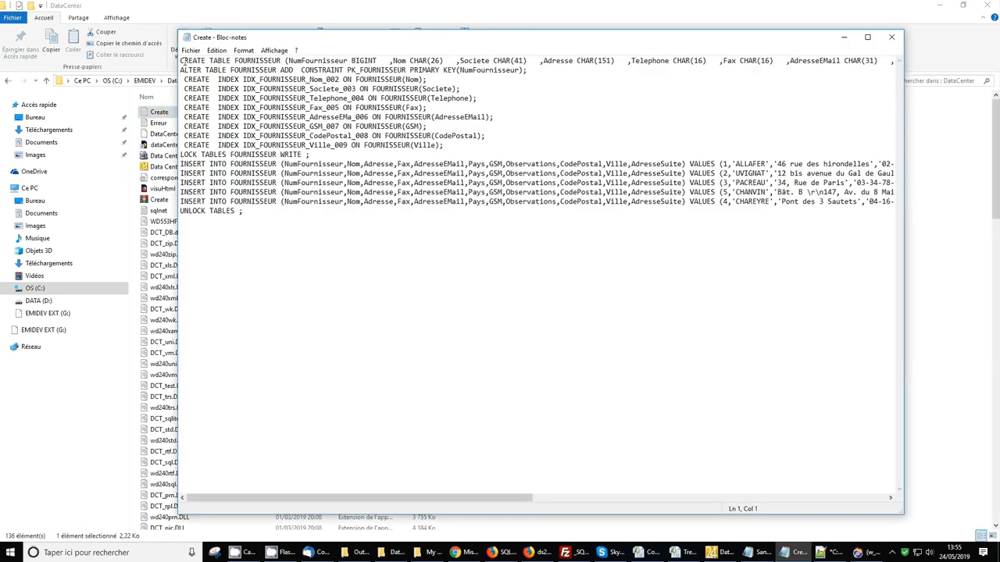
Review FOURNISSEUR's CREATE TABLE, index and five INSERT statements, then close Notepad
left_click_drag(181, 60, 376, 157)
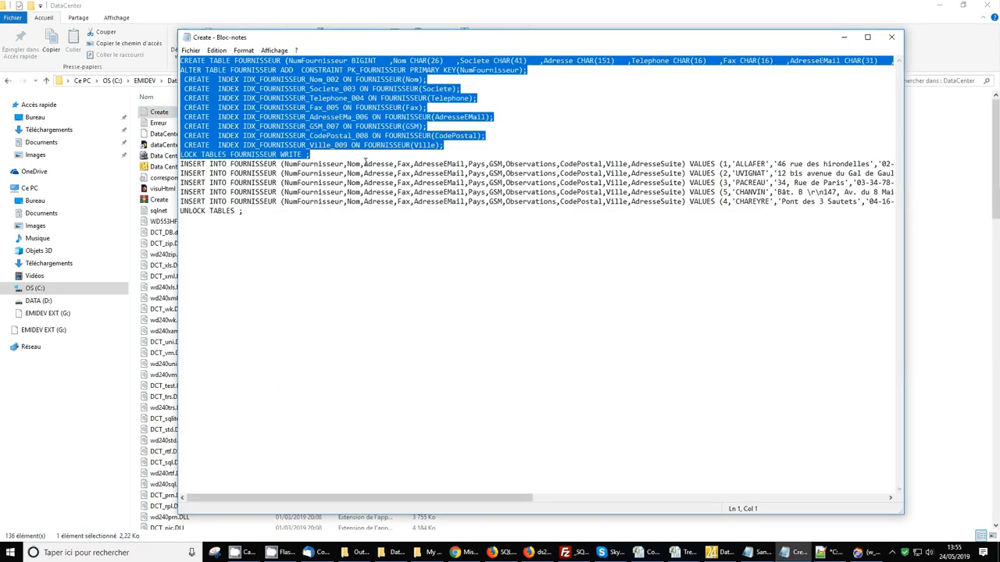
left_click(270, 211)
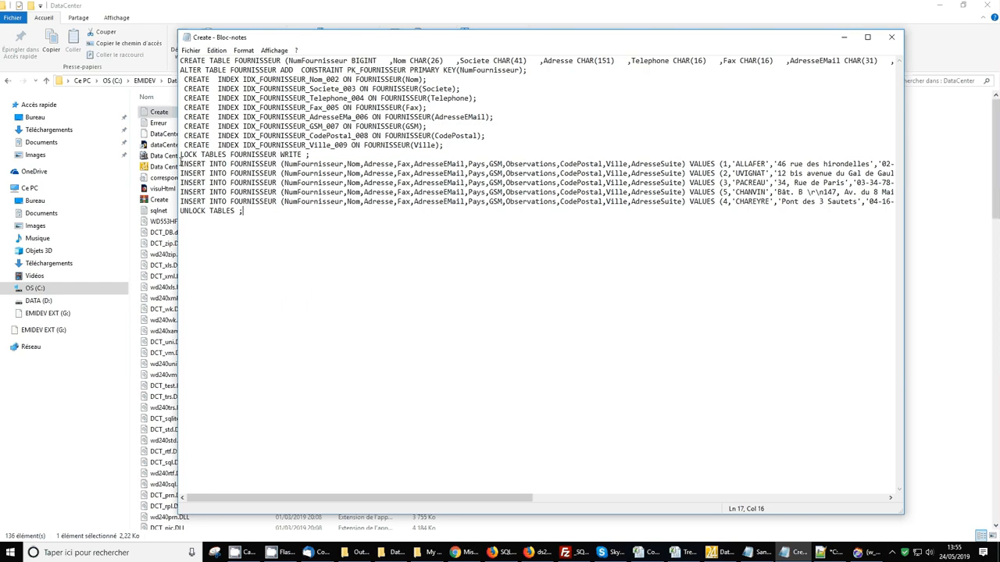
left_click_drag(178, 164, 178, 211)
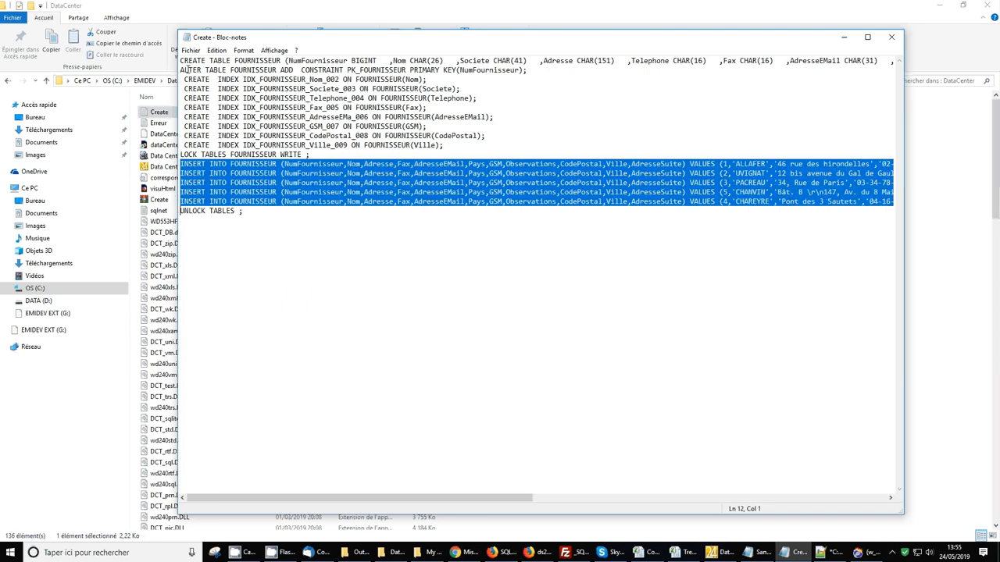
left_click_drag(178, 60, 290, 218)
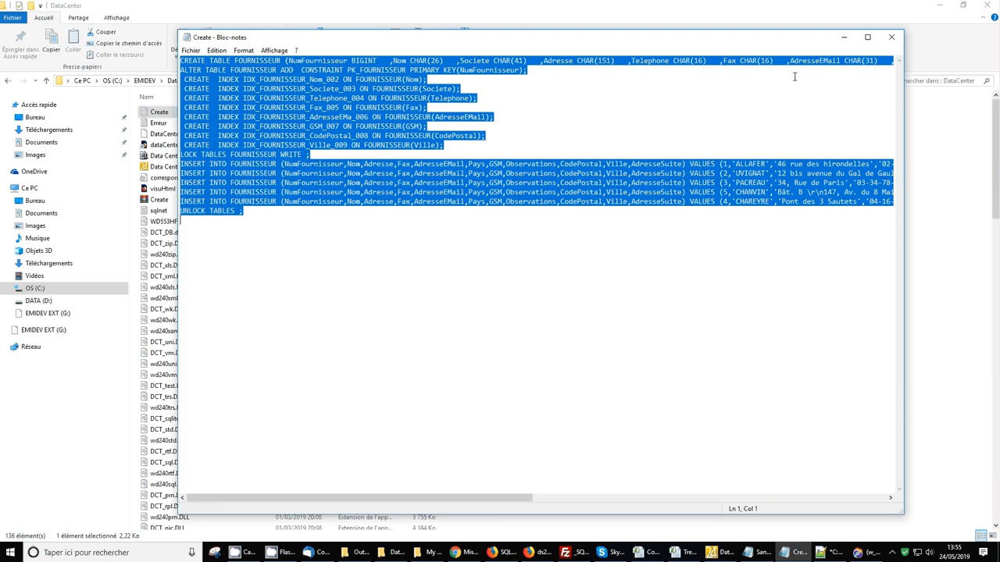
left_click(891, 37)
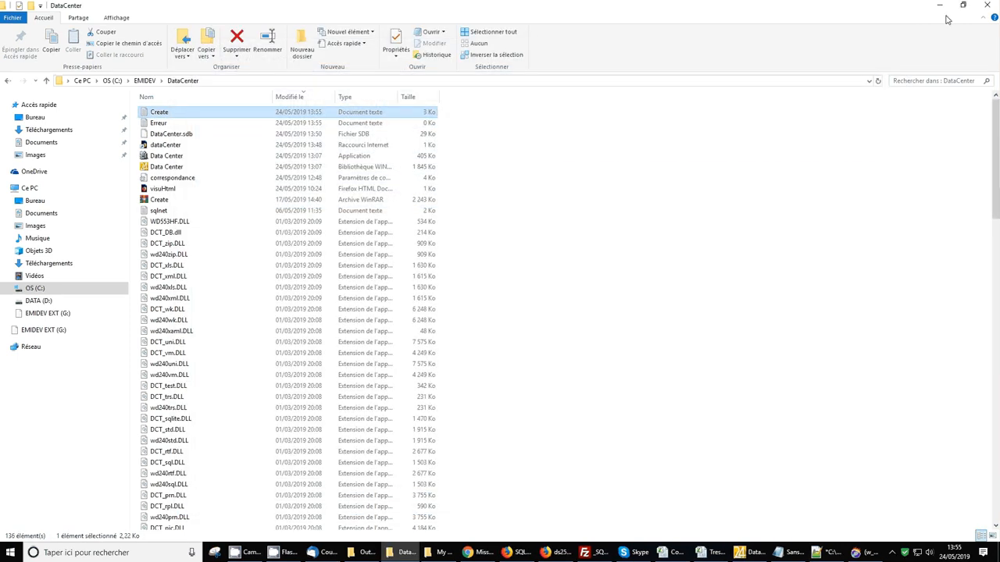
left_click(940, 6)
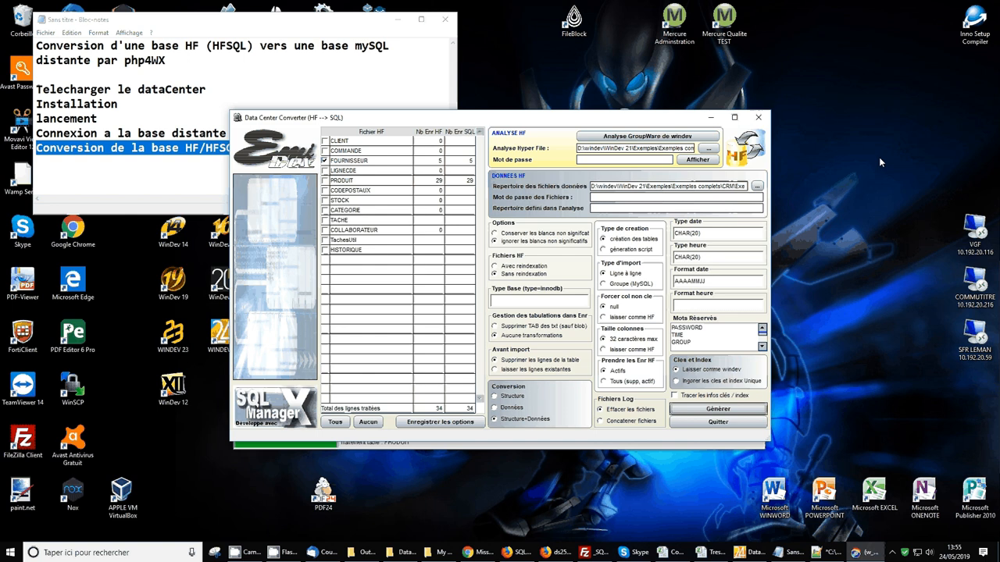
Close the converter and write the query 'select * from FOURNISSEUR' in the SQL editor
left_click(705, 424)
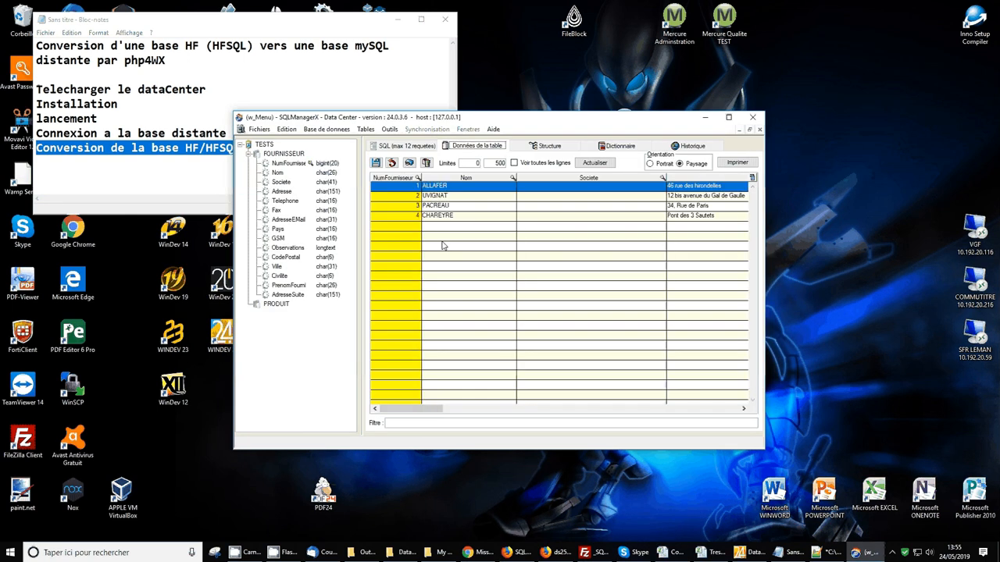
left_click_drag(435, 410, 375, 418)
left_click(400, 145)
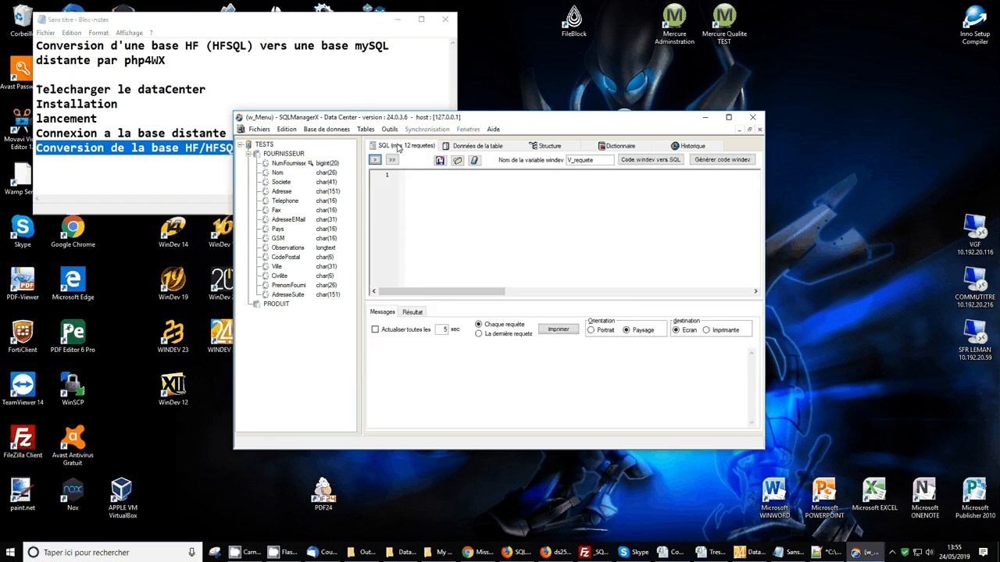
type("select * from")
left_click(459, 161)
left_click(545, 175)
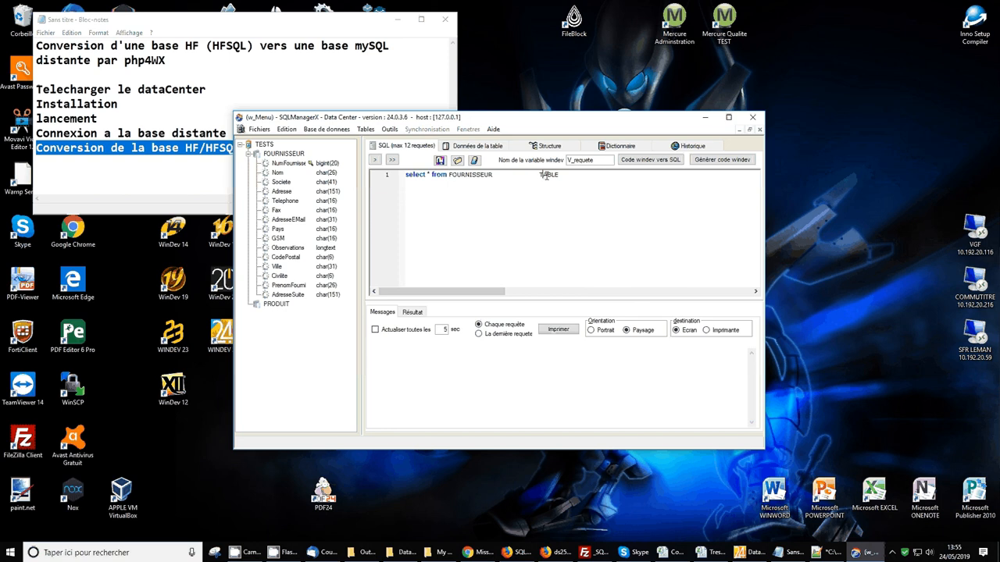
left_click(494, 177)
key("shift+End")
key("Delete")
Execute the query to list FOURNISSEUR's five rows and open the fifth row's context menu
left_click(393, 160)
left_click_drag(422, 422, 495, 368)
right_click(495, 366)
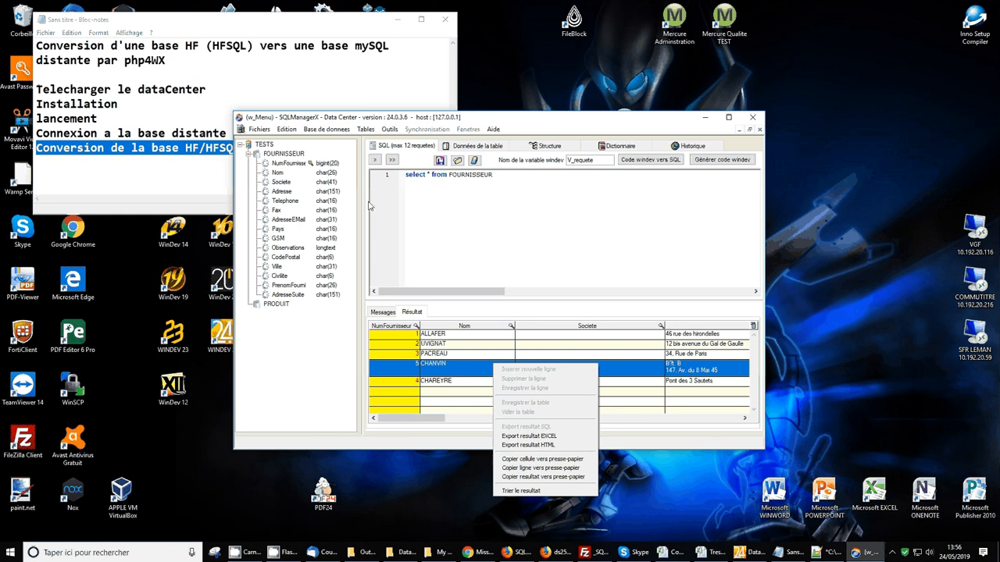
left_click(477, 145)
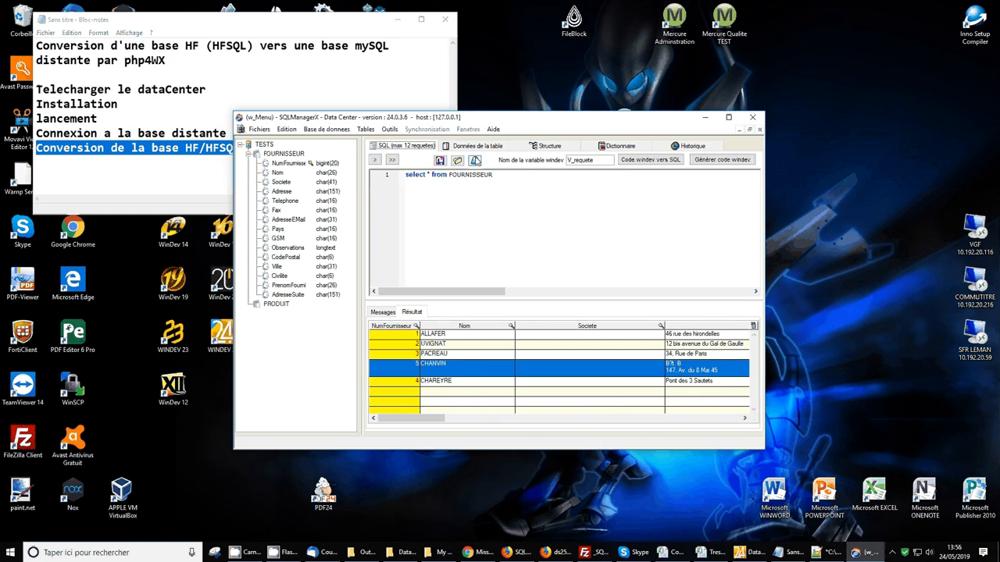
left_click(477, 145)
left_click(477, 145)
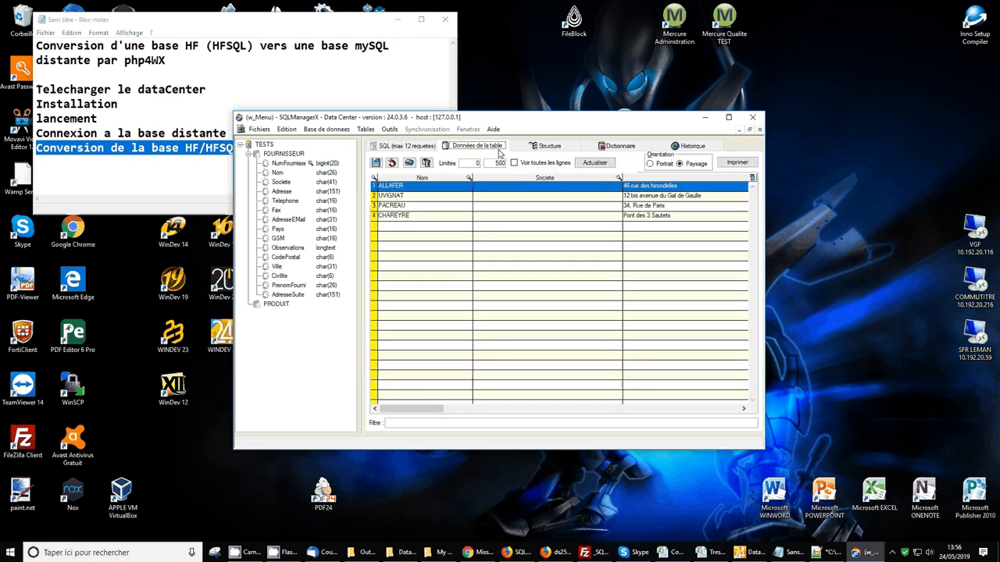
left_click(547, 145)
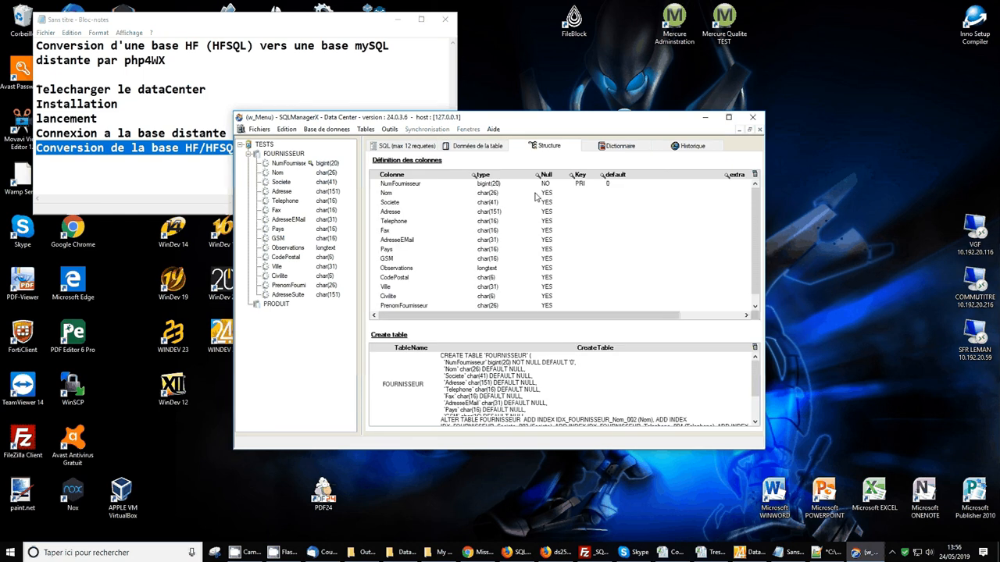
scroll(536, 197, "down", 1)
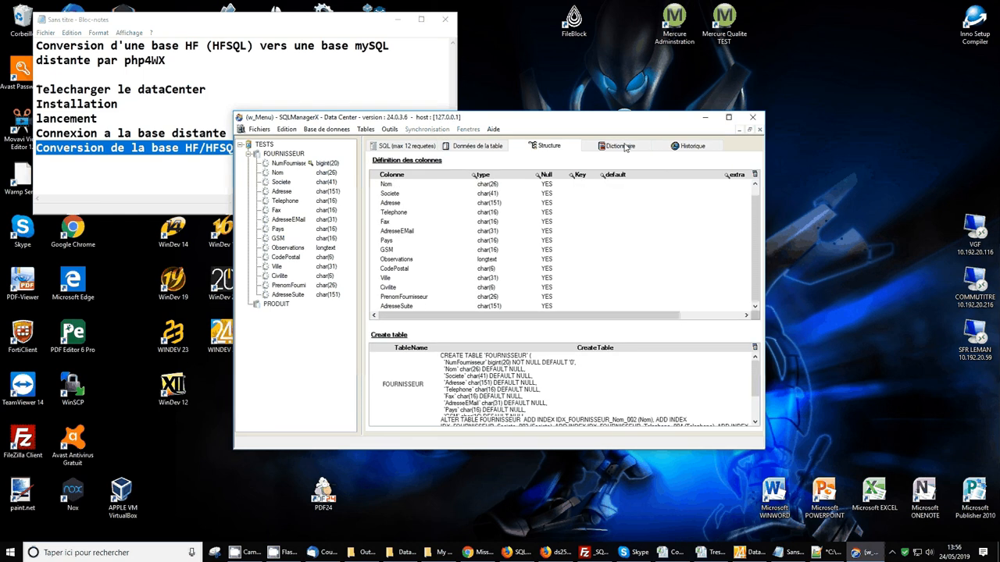
left_click(687, 145)
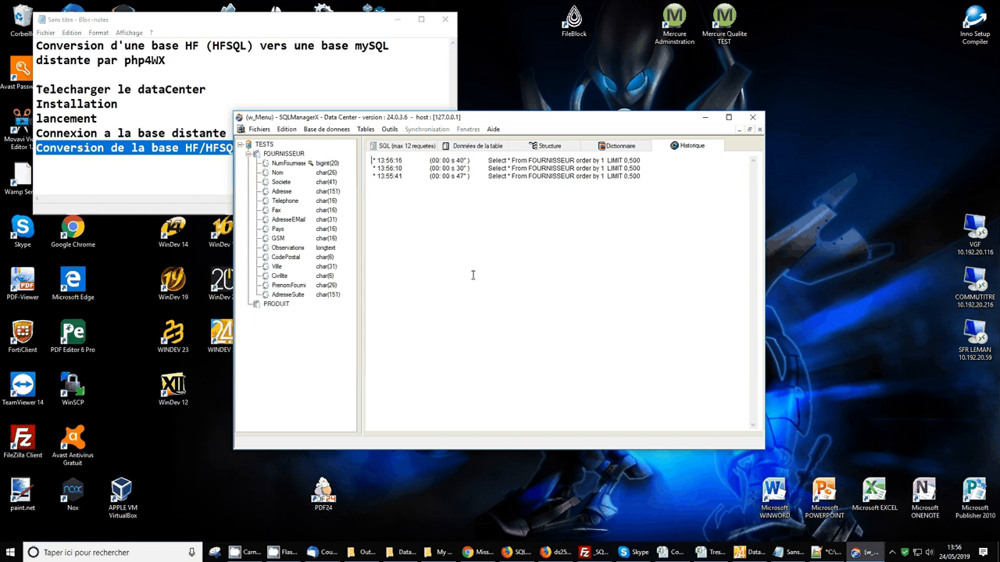
left_click_drag(659, 178, 326, 152)
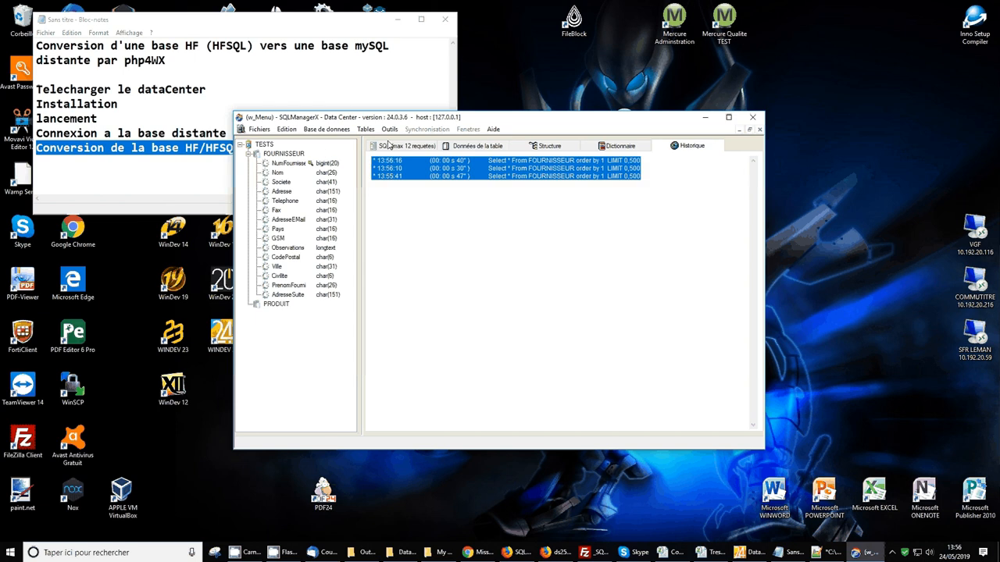
left_click(385, 147)
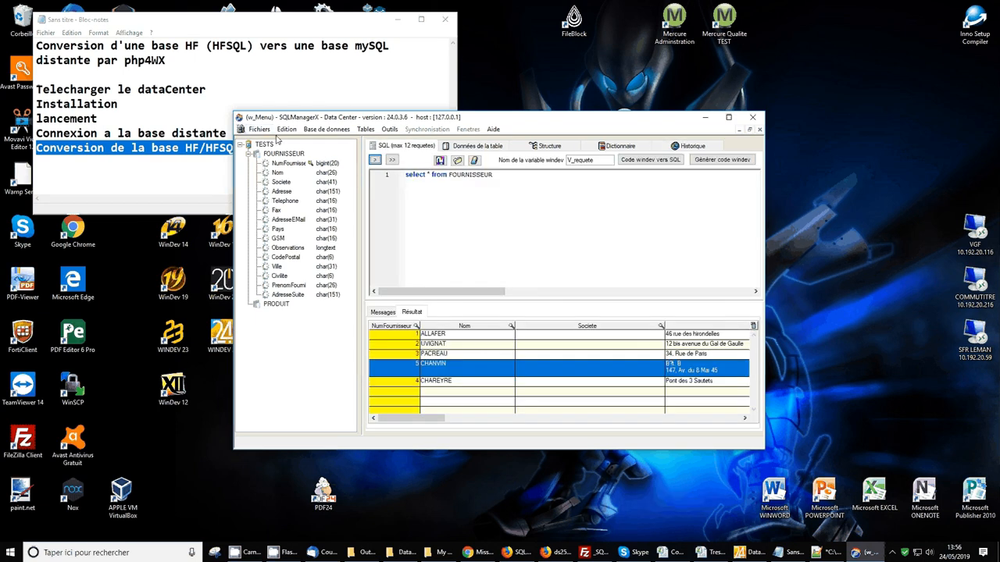